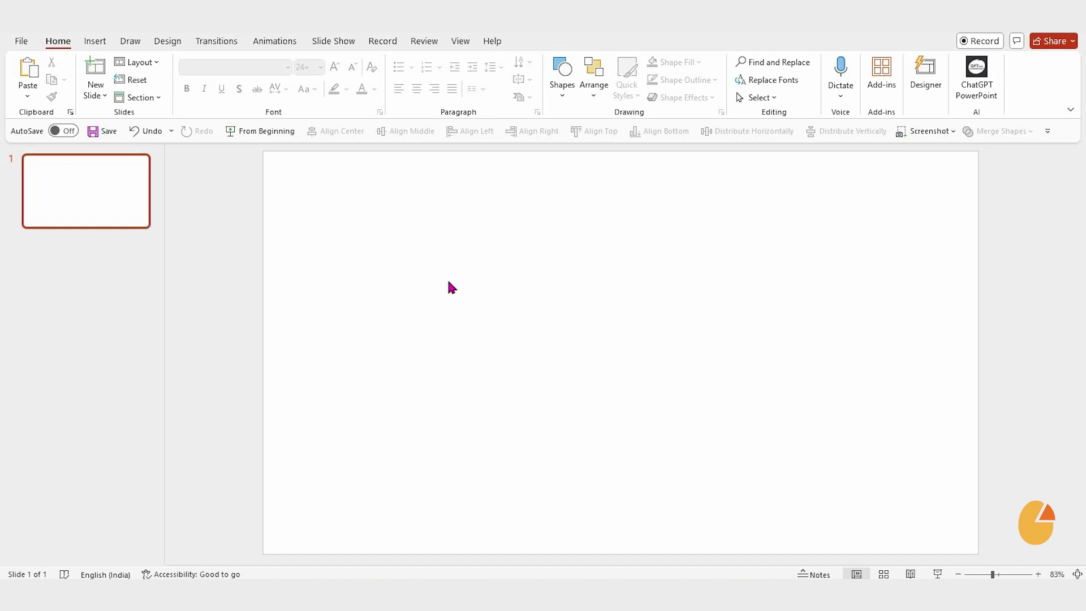
Step: Draw a trapezoid about 4.92" high and 4.99" wide in the middle of the slide and flip it vertically
{"action": "left_click", "coordinate": [568, 99]}
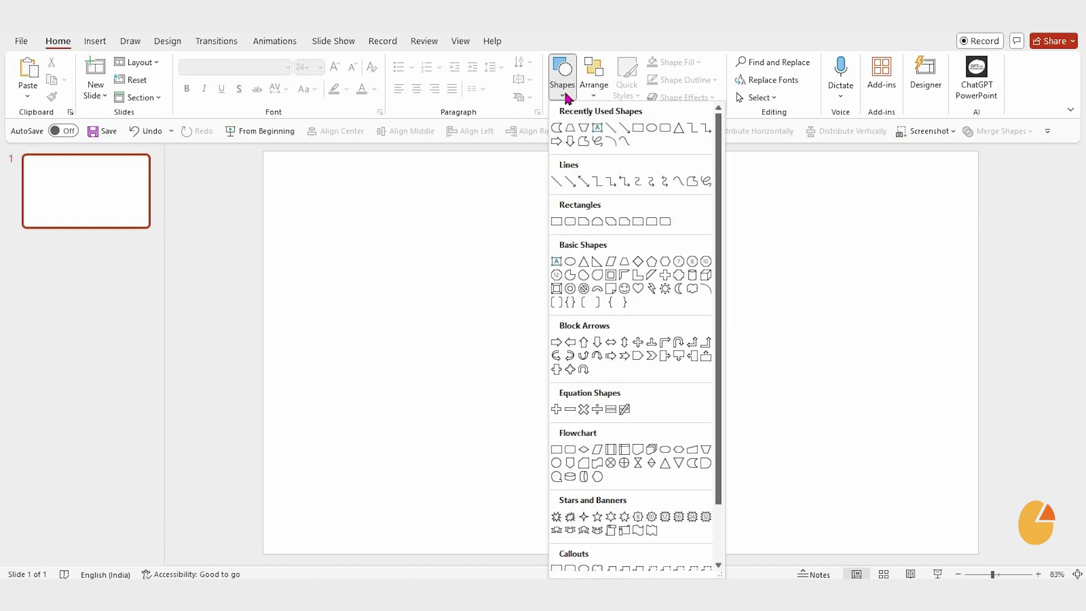
{"action": "left_click", "coordinate": [570, 128]}
{"action": "mouse_move", "coordinate": [510, 232]}
{"action": "left_mouse_down"}
{"action": "mouse_move", "coordinate": [788, 506]}
{"action": "mouse_move", "coordinate": [777, 496]}
{"action": "left_mouse_up"}
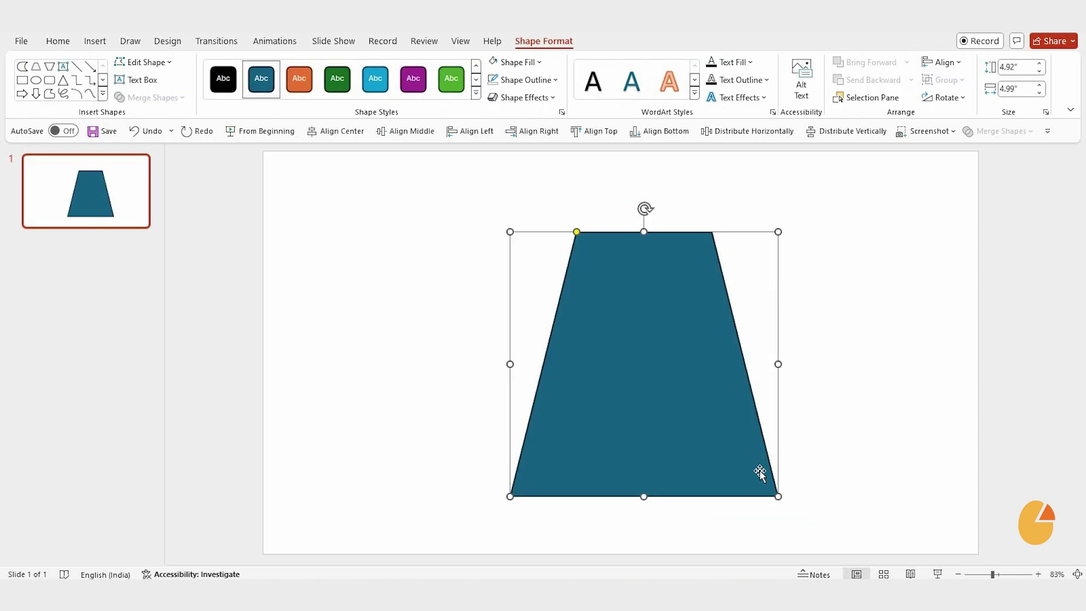
{"action": "left_click", "coordinate": [955, 100]}
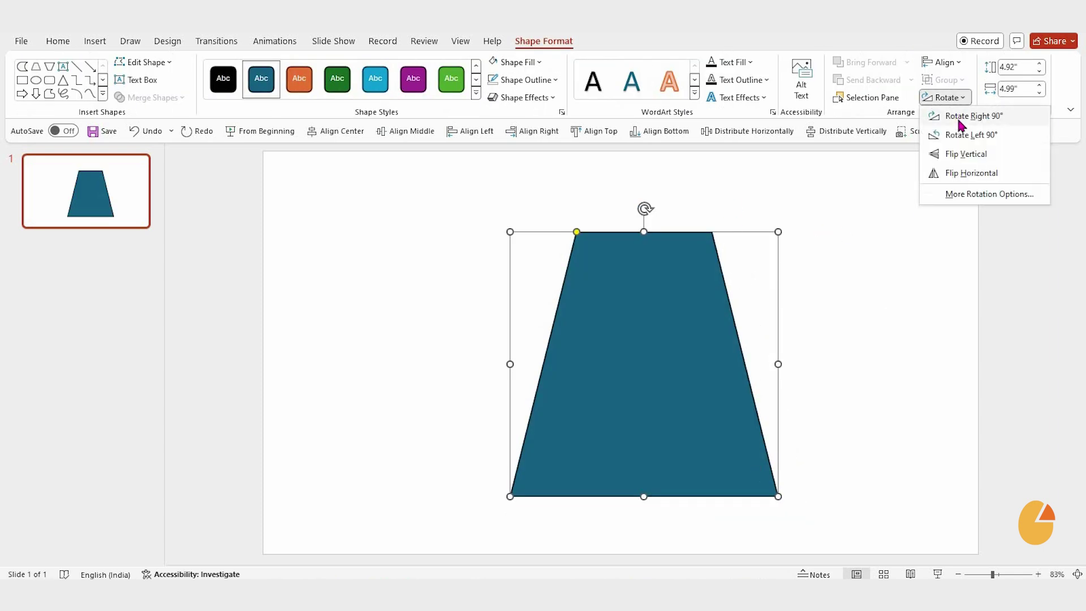
{"action": "left_click", "coordinate": [965, 153]}
Step: Recentre the flipped trapezoid on the slide, narrow its base, and stretch its height to about 5.06"
{"action": "left_click_drag", "start_coordinate": [642, 346], "coordinate": [605, 346]}
{"action": "left_click_drag", "start_coordinate": [606, 496], "coordinate": [606, 502]}
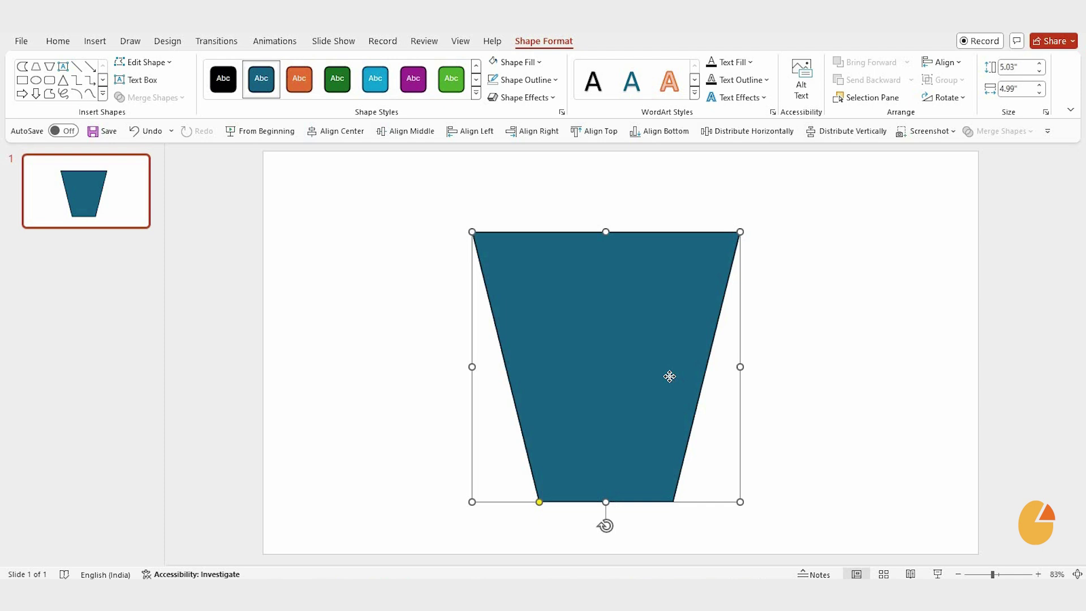
{"action": "left_click_drag", "start_coordinate": [669, 375], "coordinate": [670, 361]}
{"action": "left_click_drag", "start_coordinate": [541, 487], "coordinate": [551, 489]}
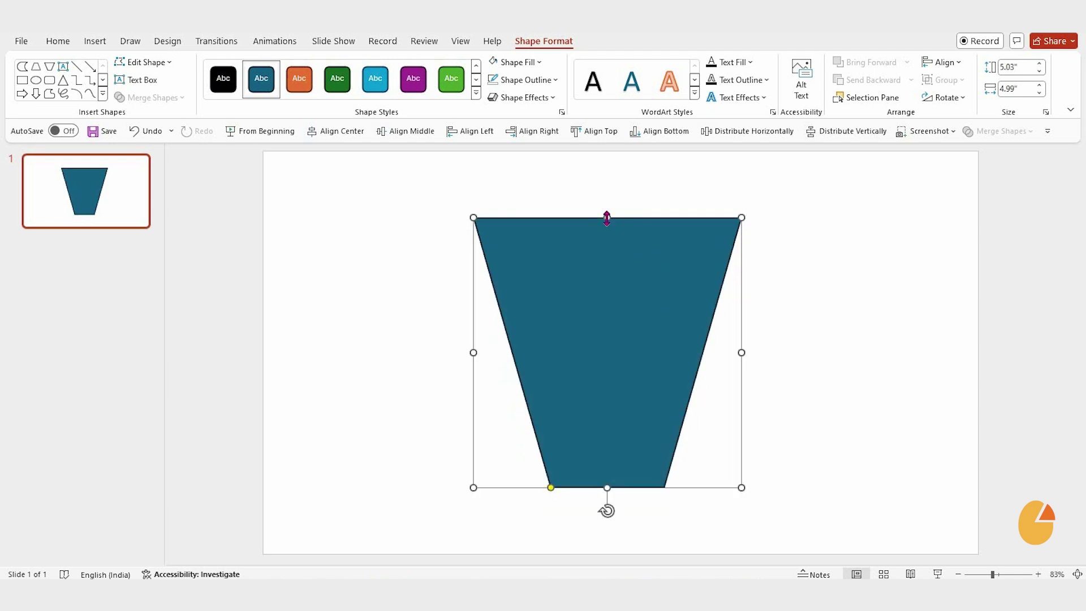
{"action": "left_click_drag", "start_coordinate": [607, 217], "coordinate": [605, 221]}
{"action": "left_click_drag", "start_coordinate": [607, 489], "coordinate": [559, 495]}
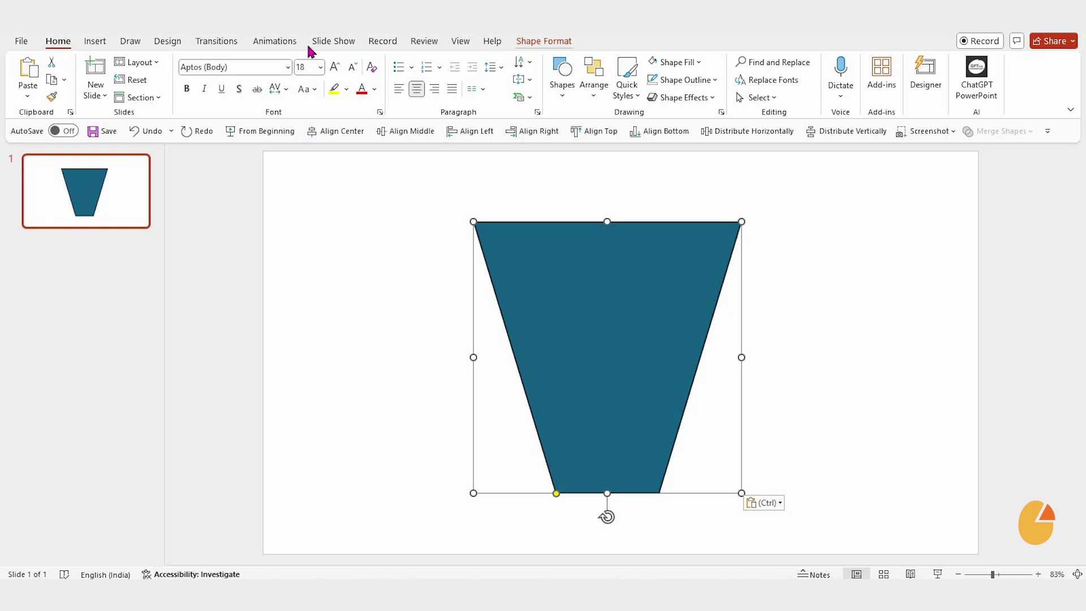
Step: Edit the trapezoid's points to bend its left side inward into a smooth curve down to the base
{"action": "left_click", "coordinate": [144, 62]}
{"action": "left_click", "coordinate": [151, 98]}
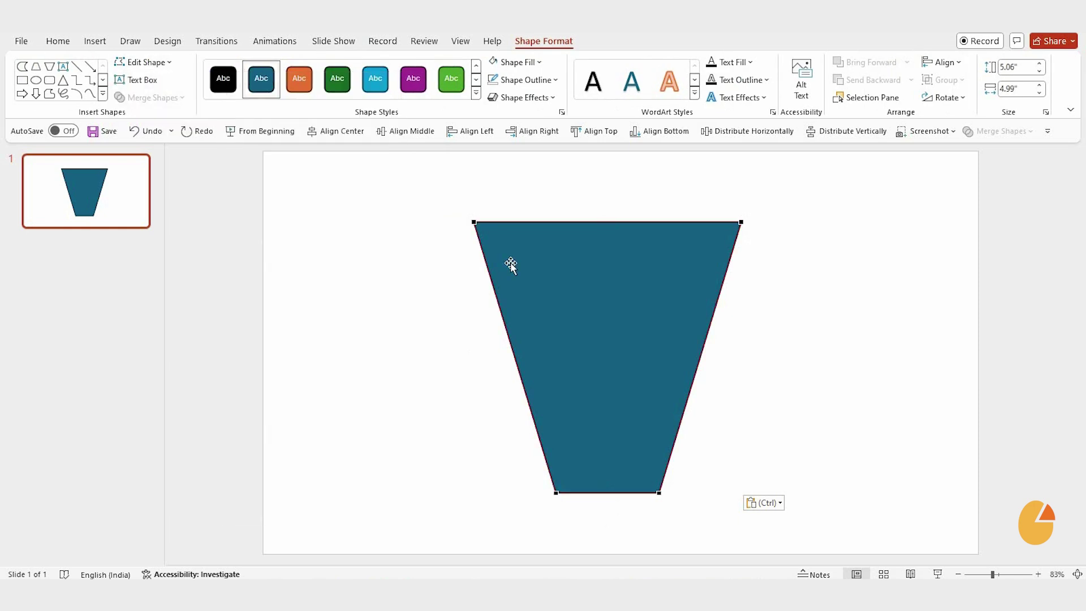
{"action": "left_click", "coordinate": [476, 223]}
{"action": "left_click_drag", "start_coordinate": [501, 312], "coordinate": [569, 364]}
{"action": "left_click", "coordinate": [555, 493]}
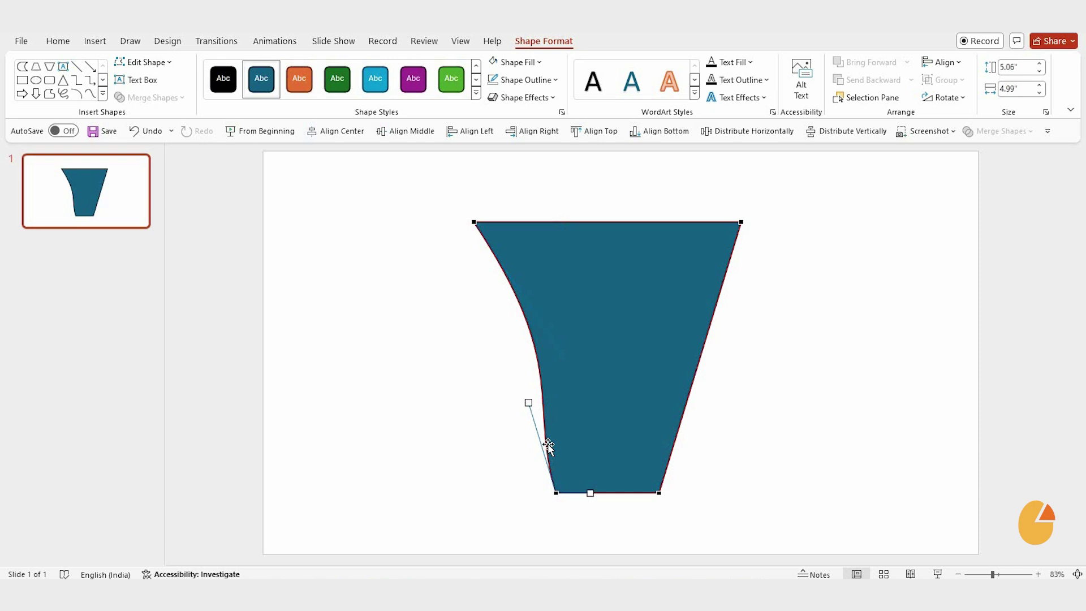
{"action": "left_click_drag", "start_coordinate": [527, 402], "coordinate": [555, 440]}
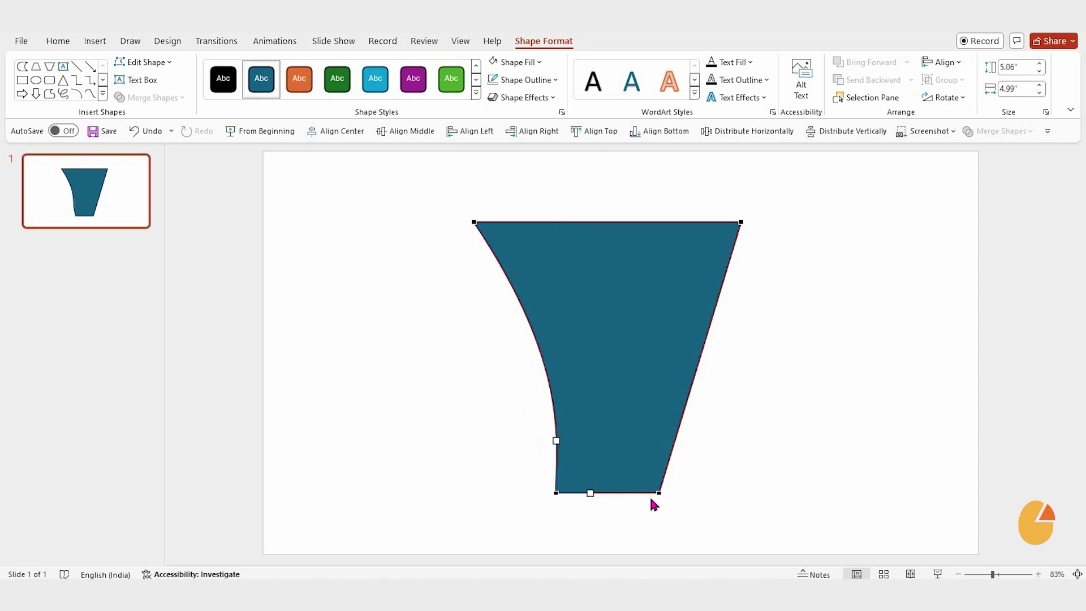
Step: Bend the trapezoid's right side inward so that it mirrors the curve of the left side
{"action": "left_click_drag", "start_coordinate": [646, 404], "coordinate": [645, 402]}
{"action": "left_click", "coordinate": [740, 222]}
{"action": "left_click_drag", "start_coordinate": [714, 312], "coordinate": [657, 307]}
Step: Move both upper corner points slightly outward and bow the shape's top edge downward
{"action": "left_click", "coordinate": [474, 221]}
{"action": "left_click_drag", "start_coordinate": [474, 221], "coordinate": [471, 219]}
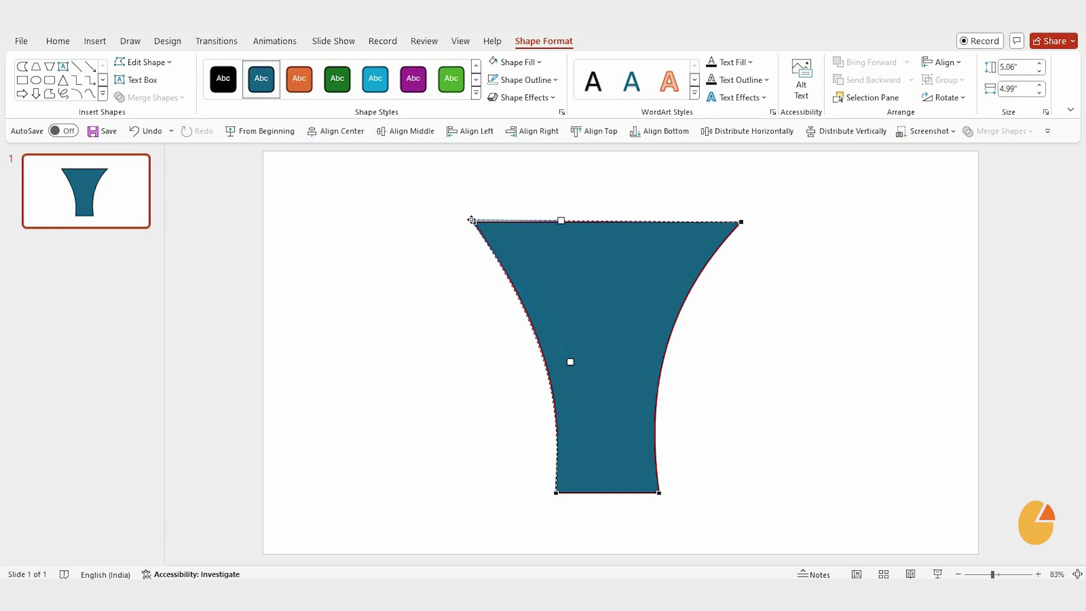
{"action": "left_click_drag", "start_coordinate": [740, 221], "coordinate": [746, 217]}
{"action": "left_click_drag", "start_coordinate": [654, 218], "coordinate": [648, 239]}
{"action": "left_click", "coordinate": [471, 220]}
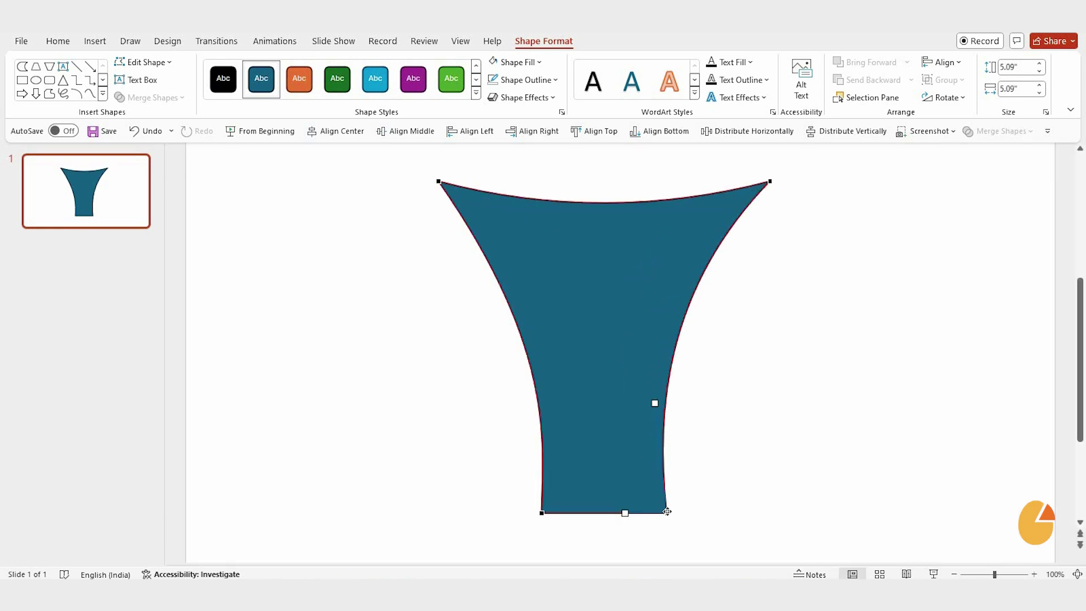
Step: Bow the funnel's bottom edge downward, and scale the shape to about 4.78" high and 4.75" wide
{"action": "left_click_drag", "start_coordinate": [666, 512], "coordinate": [655, 513]}
{"action": "left_click_drag", "start_coordinate": [542, 513], "coordinate": [630, 526]}
{"action": "left_click", "coordinate": [660, 514]}
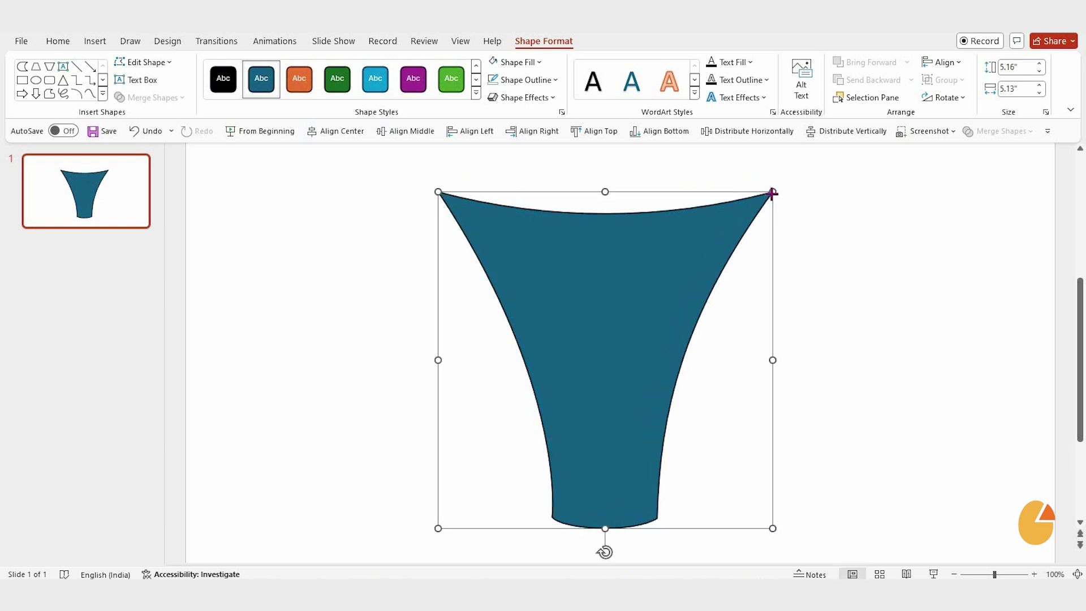
{"action": "left_click_drag", "start_coordinate": [772, 192], "coordinate": [760, 203]}
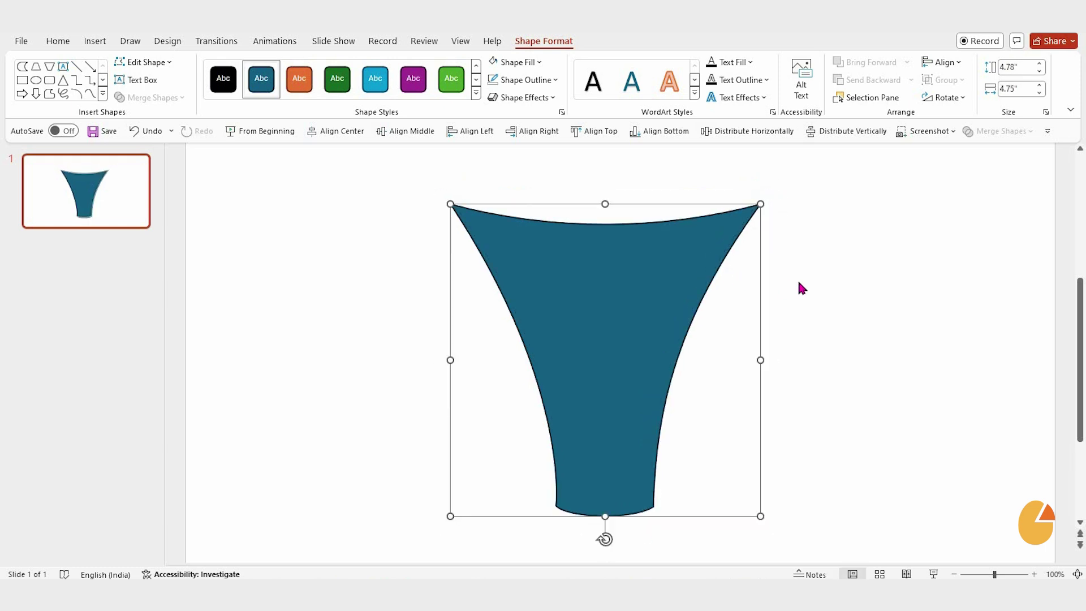
Step: Draw a Stored Data shape about 4.51" long, rotate it left 90°, and widen it to about 4.91" over the funnel
{"action": "left_click", "coordinate": [801, 283]}
{"action": "left_click", "coordinate": [561, 85]}
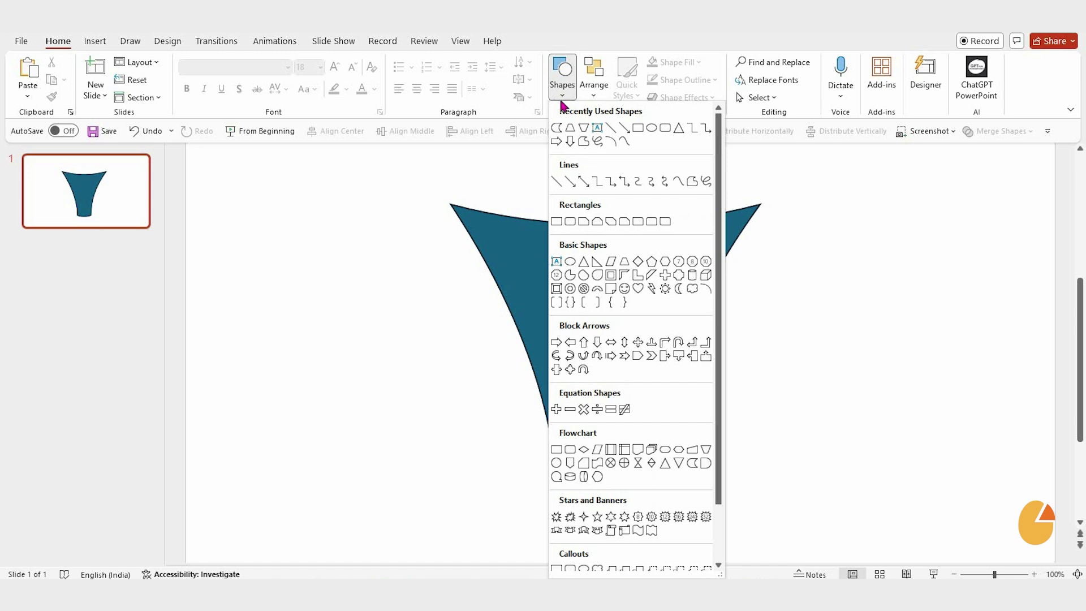
{"action": "left_click", "coordinate": [557, 128]}
{"action": "mouse_move", "coordinate": [348, 233]}
{"action": "left_mouse_down"}
{"action": "mouse_move", "coordinate": [508, 425]}
{"action": "mouse_move", "coordinate": [646, 433]}
{"action": "left_mouse_up"}
{"action": "left_click", "coordinate": [956, 97]}
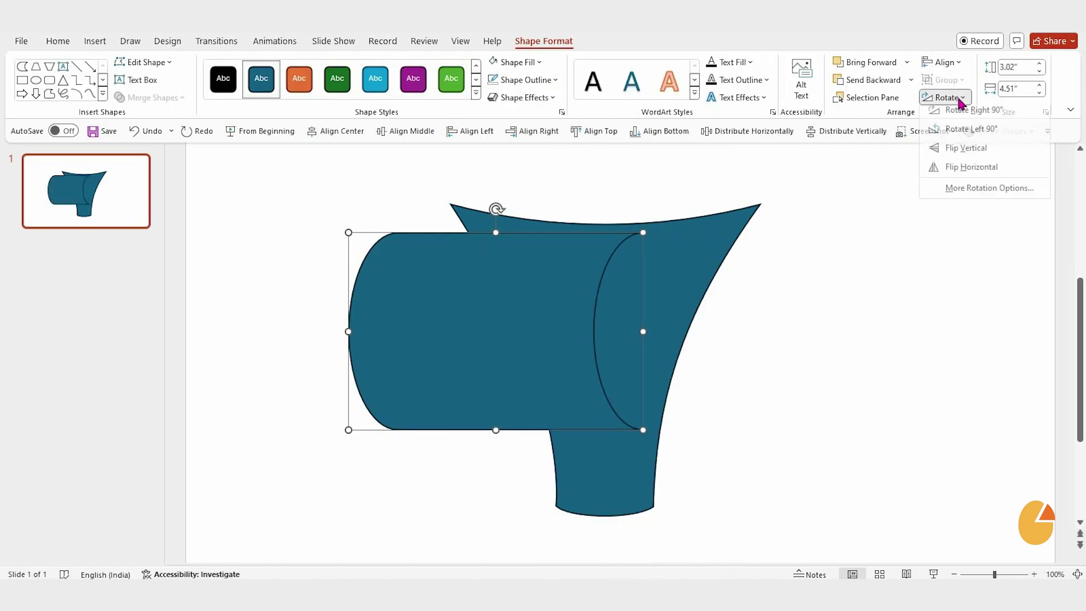
{"action": "left_click", "coordinate": [964, 135]}
{"action": "left_click_drag", "start_coordinate": [463, 277], "coordinate": [565, 344]}
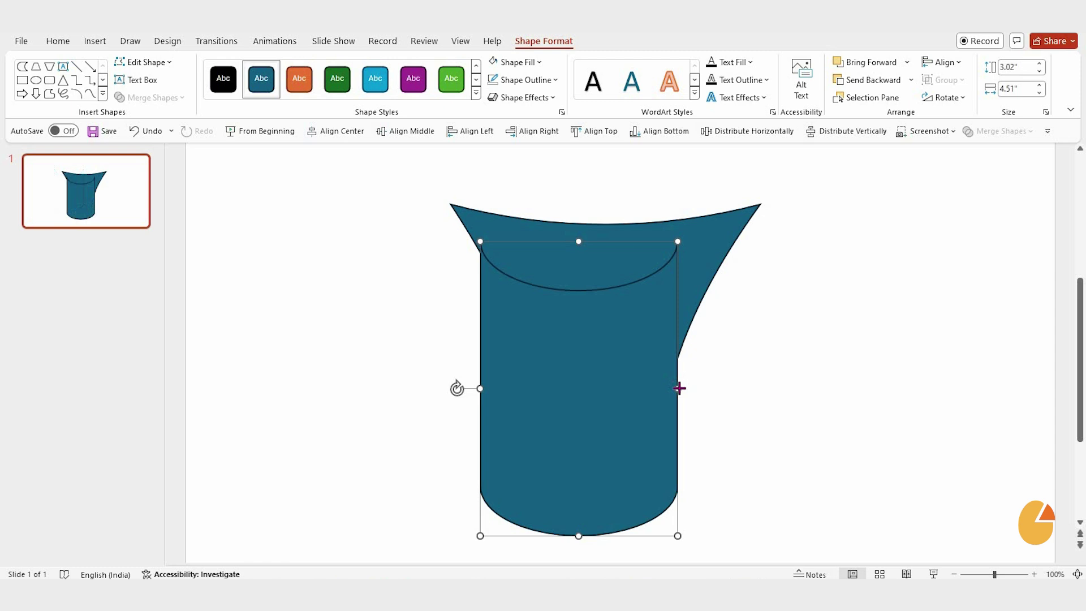
{"action": "mouse_move", "coordinate": [678, 387]}
{"action": "left_mouse_down"}
{"action": "mouse_move", "coordinate": [781, 379]}
{"action": "mouse_move", "coordinate": [668, 370]}
{"action": "left_mouse_up"}
Step: Set the fill transparency of the rotated Stored Data shape to about 62%
{"action": "right_click", "coordinate": [668, 370]}
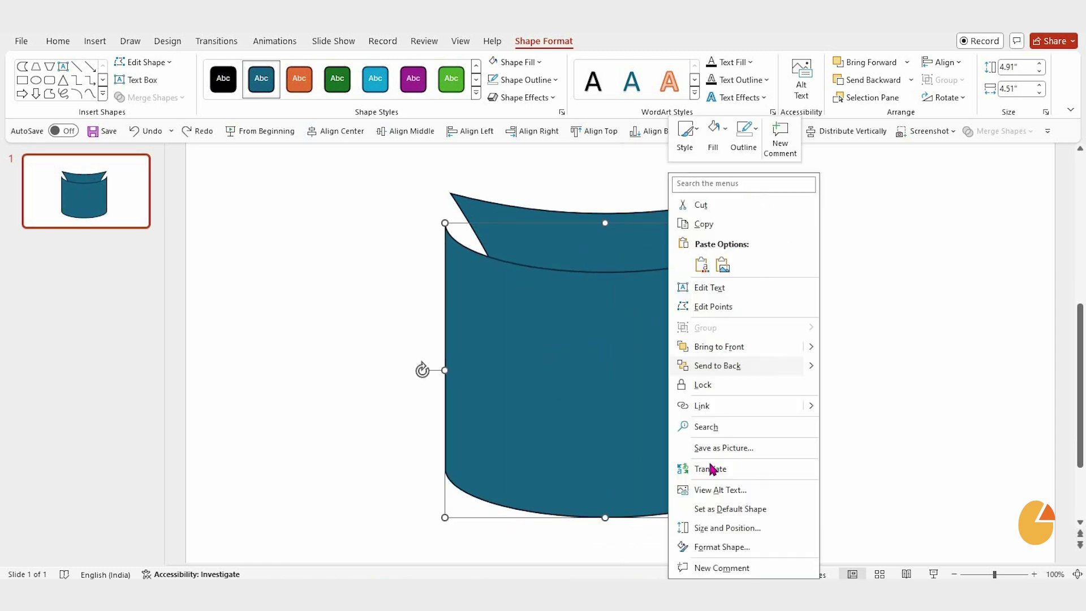
{"action": "left_click", "coordinate": [686, 550]}
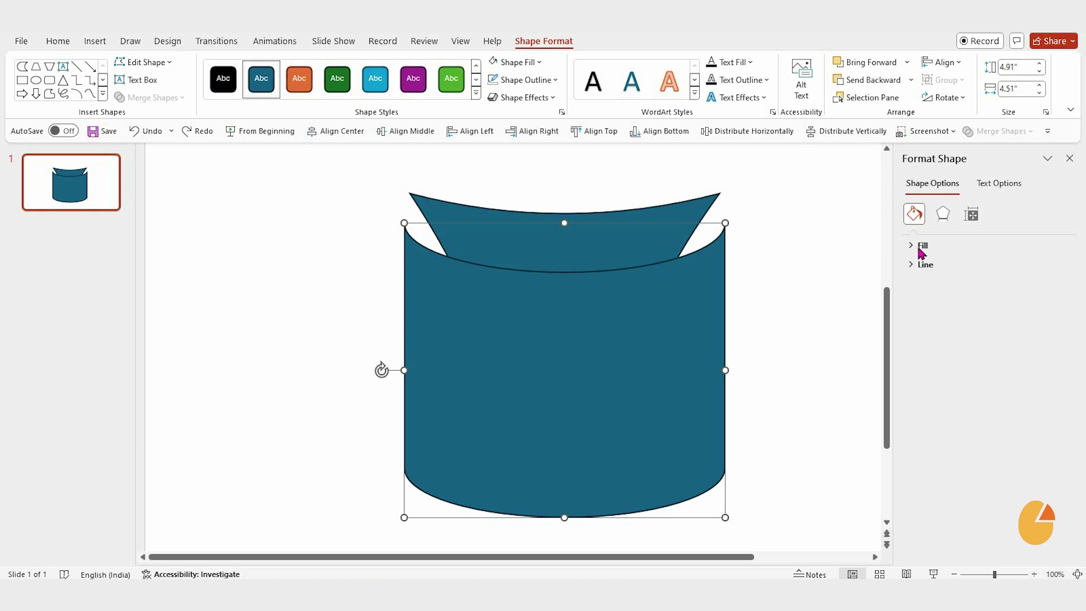
{"action": "left_click", "coordinate": [920, 249]}
{"action": "left_click_drag", "start_coordinate": [980, 387], "coordinate": [993, 389]}
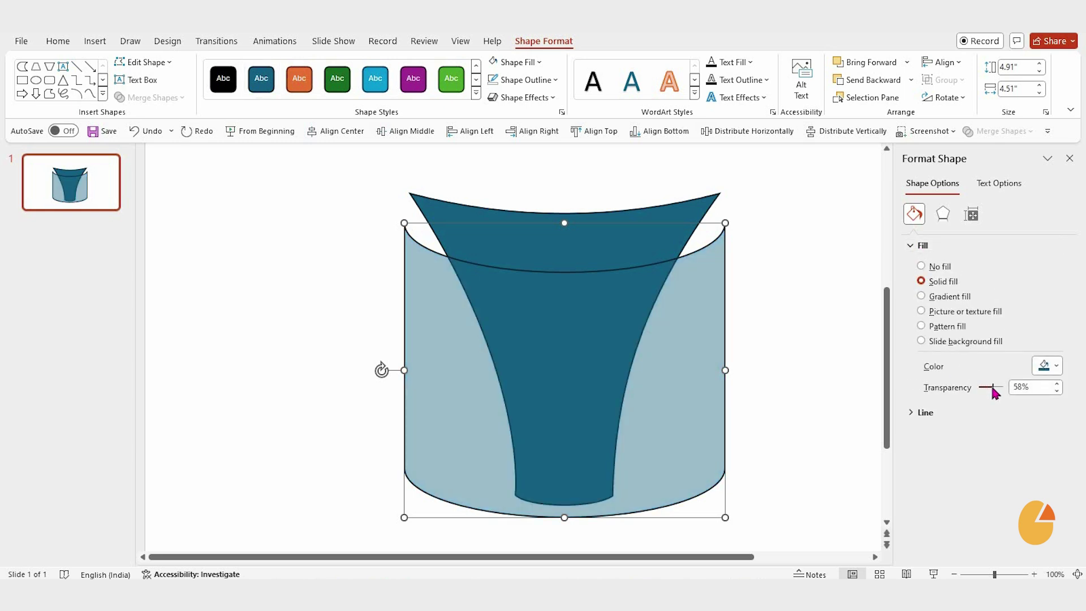
{"action": "left_click", "coordinate": [801, 342]}
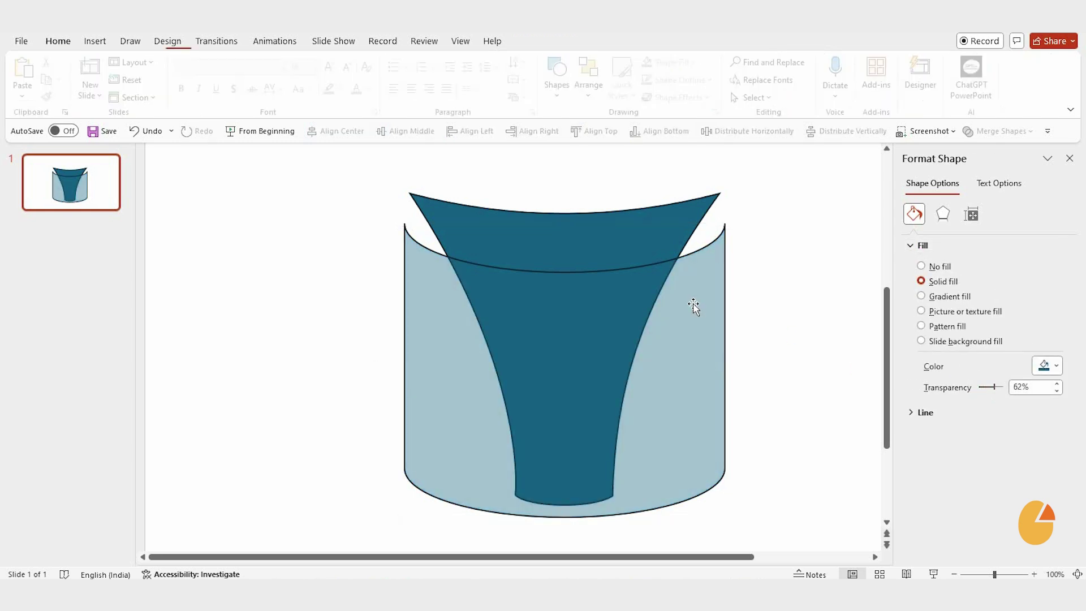
Step: Add three evenly spaced copies of the translucent shape down the funnel, and fragment them together with the funnel
{"action": "left_click", "coordinate": [648, 329]}
{"action": "left_click_drag", "start_coordinate": [622, 311], "coordinate": [632, 483]}
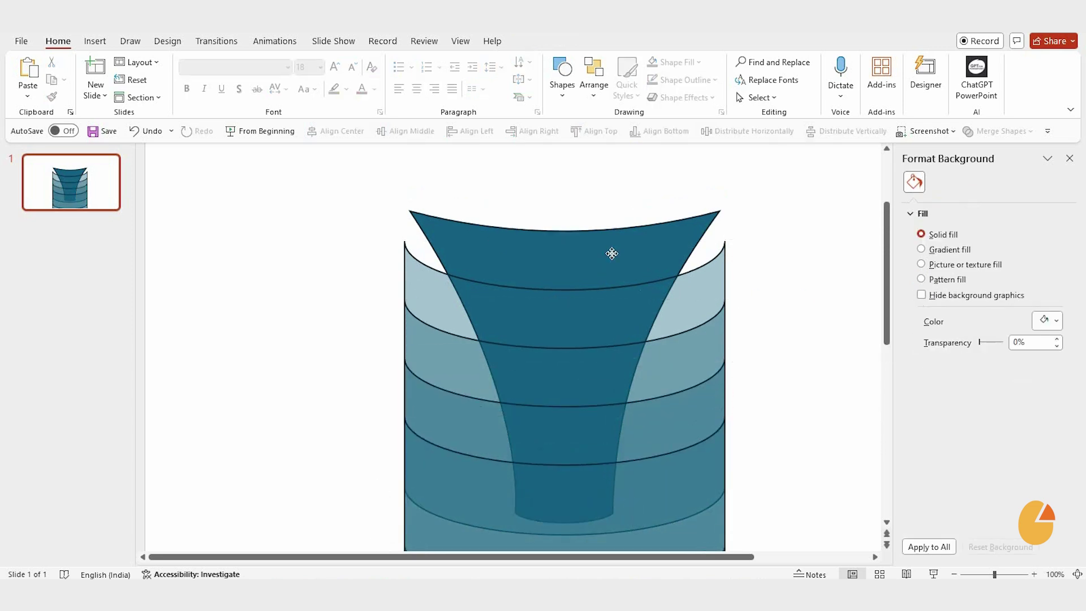
{"action": "left_click", "coordinate": [612, 253]}
{"action": "left_click", "coordinate": [593, 380], "text": "shift"}
{"action": "left_click", "coordinate": [593, 444], "text": "shift"}
{"action": "left_click", "coordinate": [632, 498], "text": "shift"}
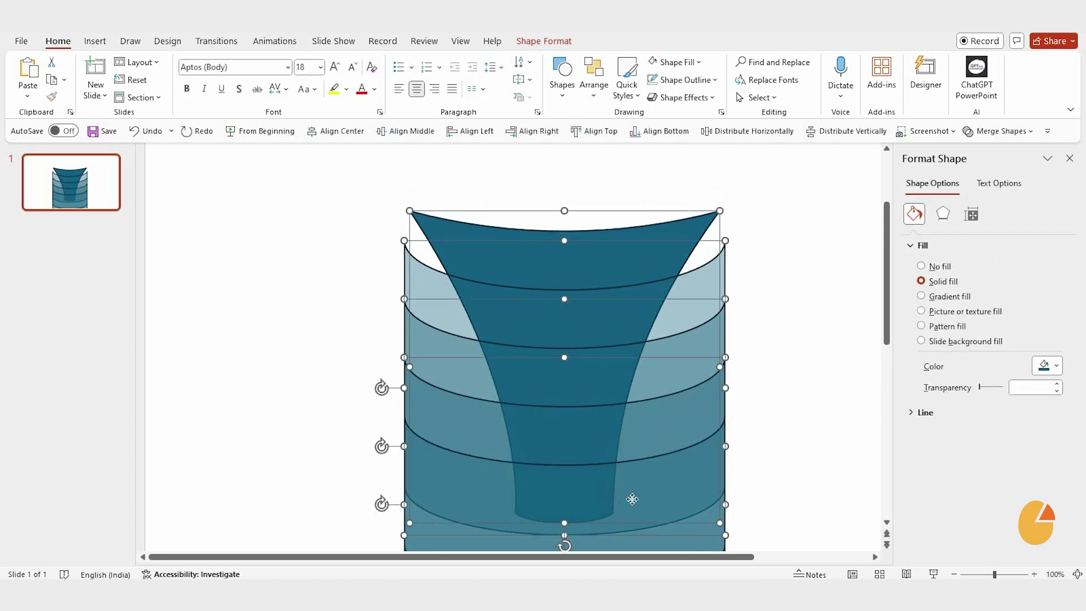
{"action": "left_click", "coordinate": [543, 41]}
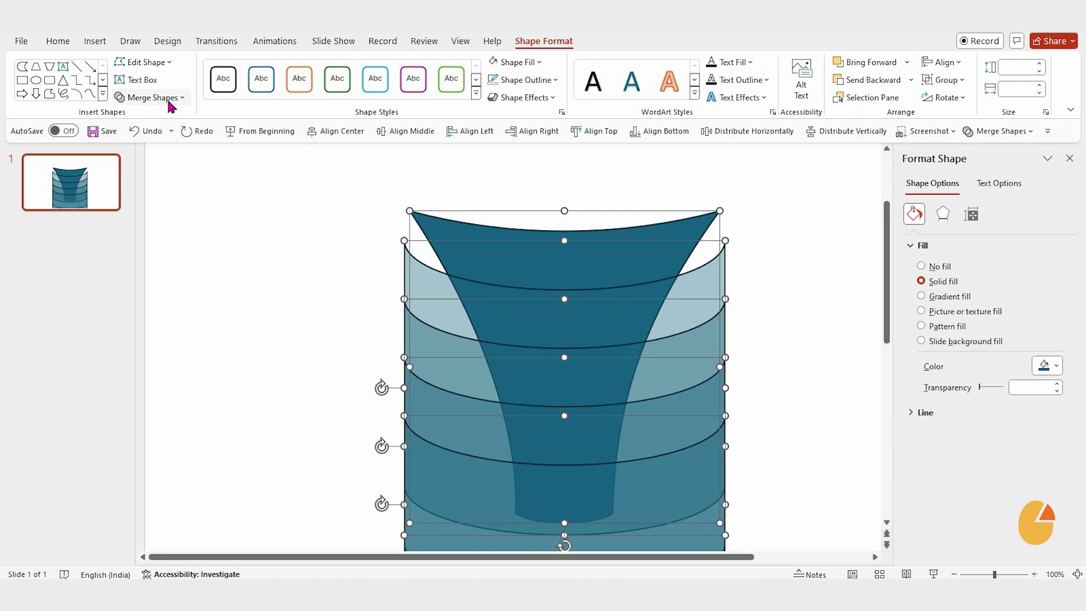
{"action": "left_click", "coordinate": [164, 98]}
{"action": "left_click", "coordinate": [163, 155]}
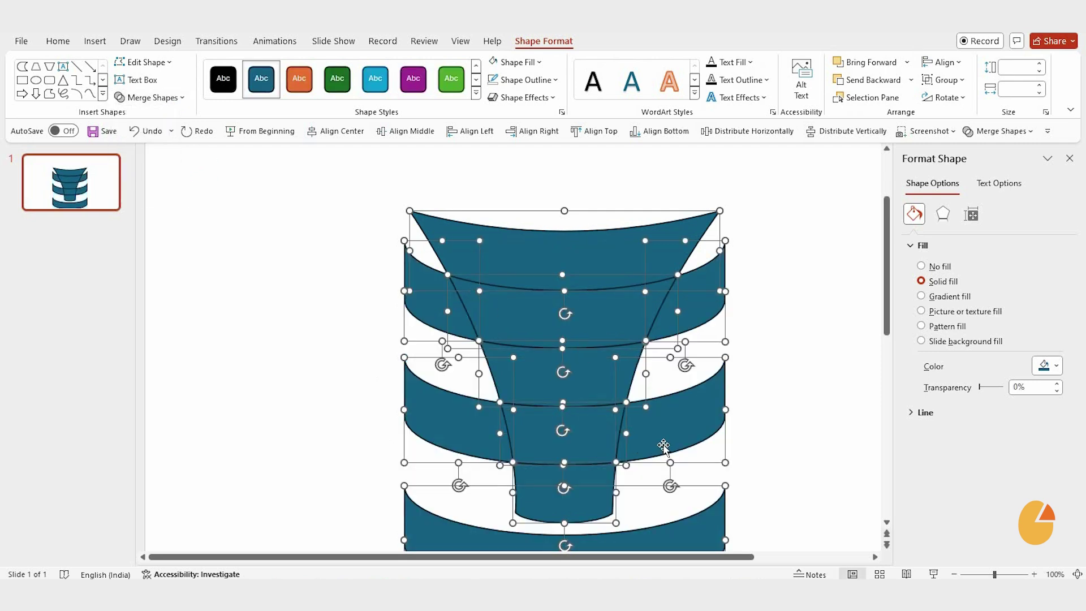
Step: Delete all the fragments outside the funnel, keeping only its five stacked segments
{"action": "left_click", "coordinate": [626, 253], "text": "shift"}
{"action": "left_click", "coordinate": [589, 320], "text": "shift"}
{"action": "left_click", "coordinate": [582, 388], "text": "shift"}
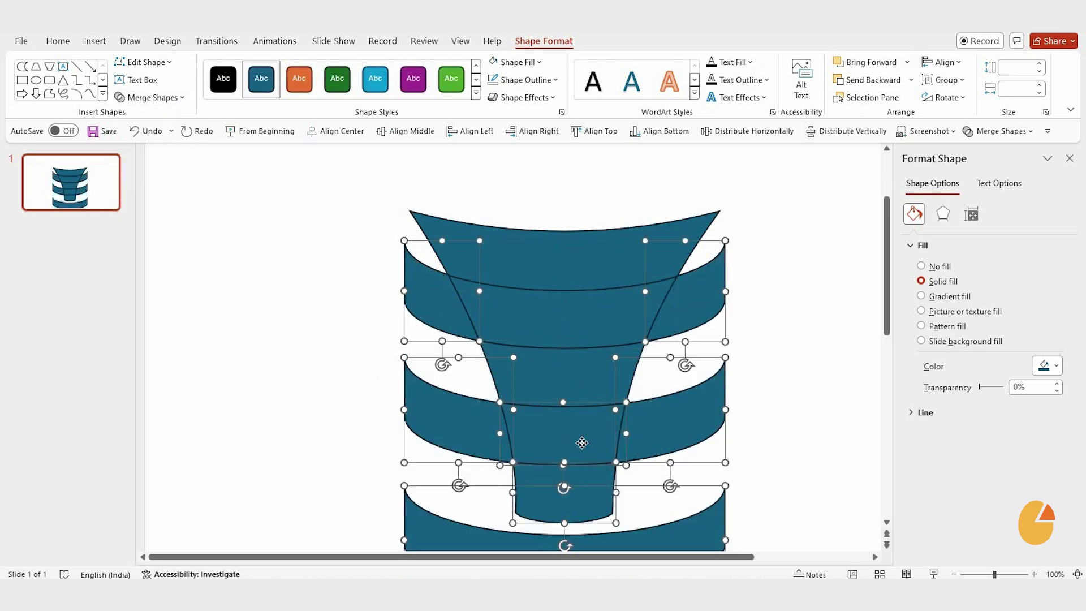
{"action": "left_click", "coordinate": [581, 441], "text": "shift"}
{"action": "left_click", "coordinate": [588, 478], "text": "shift"}
{"action": "key", "text": "Delete"}
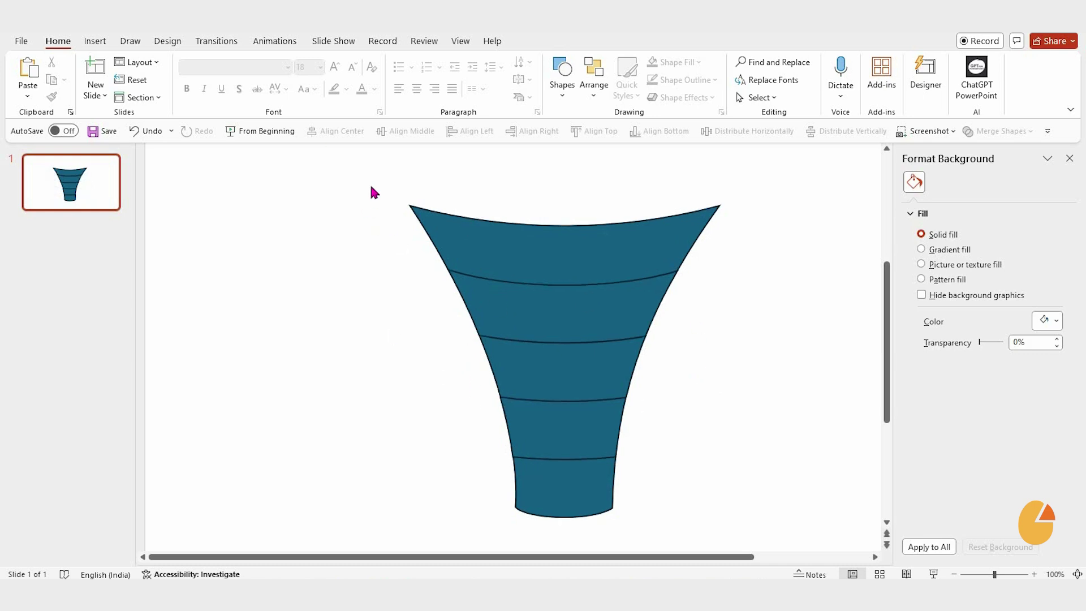
Step: Group the five funnel segments and scale the group down proportionally
{"action": "left_click_drag", "start_coordinate": [376, 170], "coordinate": [871, 551]}
{"action": "key", "text": "ctrl+g"}
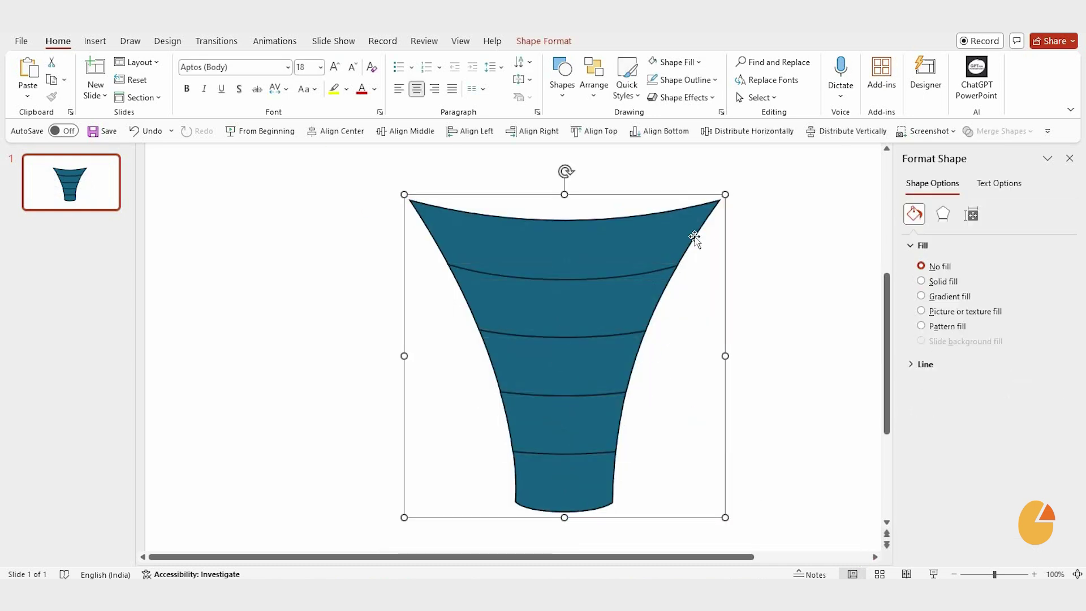
{"action": "left_click_drag", "start_coordinate": [725, 194], "coordinate": [693, 236]}
{"action": "left_click", "coordinate": [686, 277]}
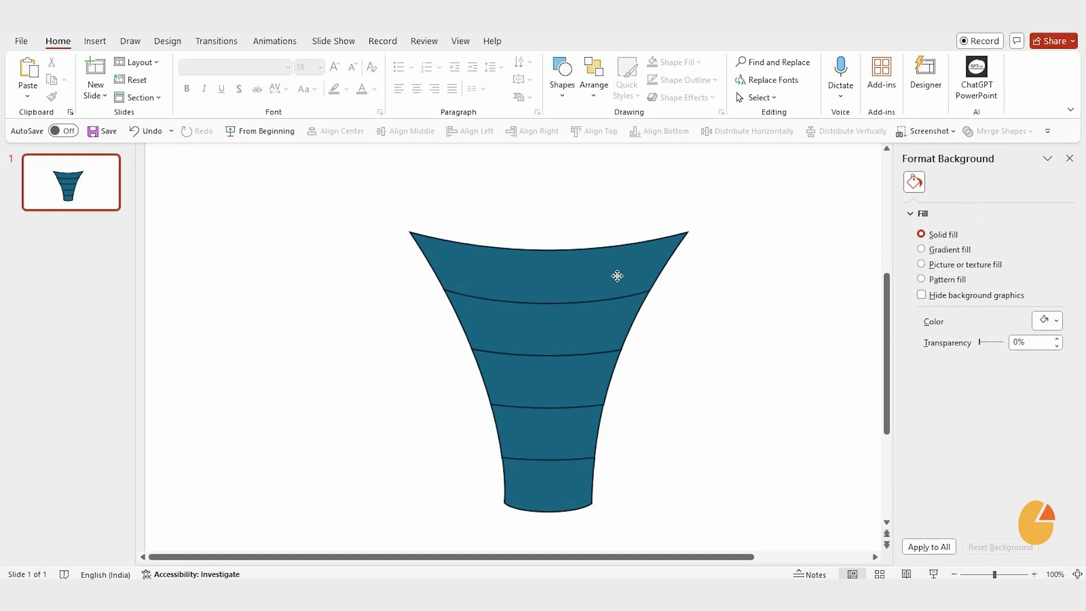
Step: Enlarge the funnel group slightly, move it lower on the slide, and ungroup its segments
{"action": "left_click", "coordinate": [617, 284]}
{"action": "scroll", "coordinate": [617, 286], "scroll_direction": "down", "scroll_amount": 2}
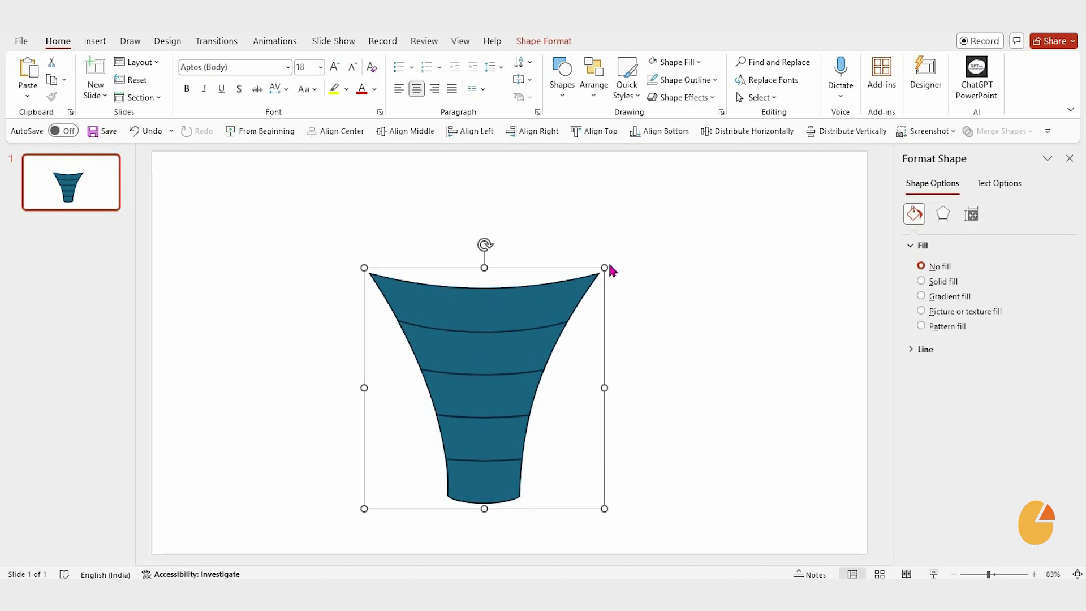
{"action": "left_click_drag", "start_coordinate": [605, 270], "coordinate": [630, 236]}
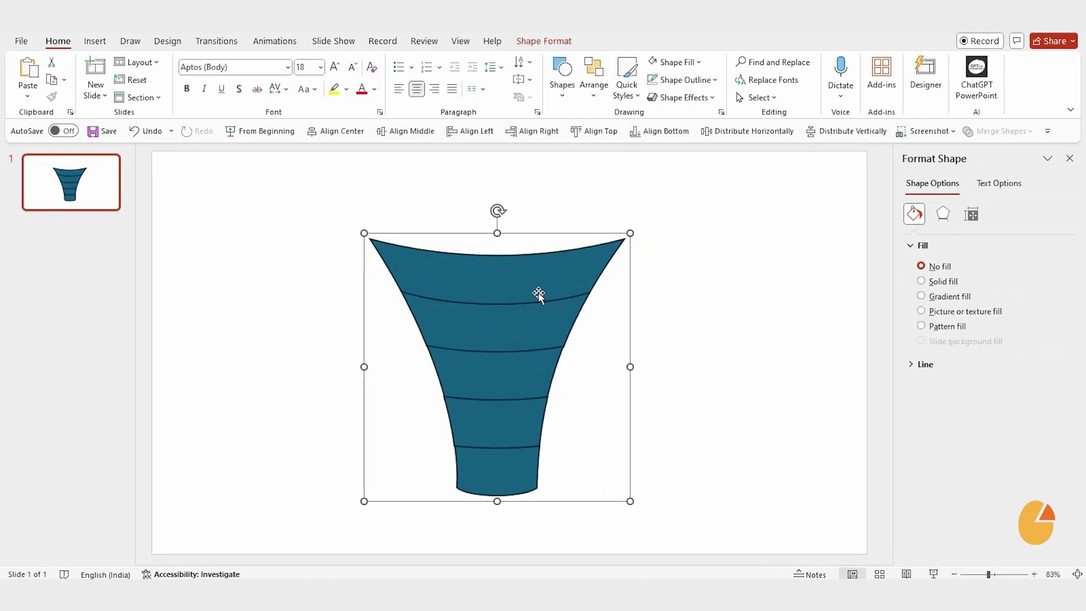
{"action": "left_click_drag", "start_coordinate": [538, 293], "coordinate": [542, 326]}
{"action": "key", "text": "ctrl+shift+g"}
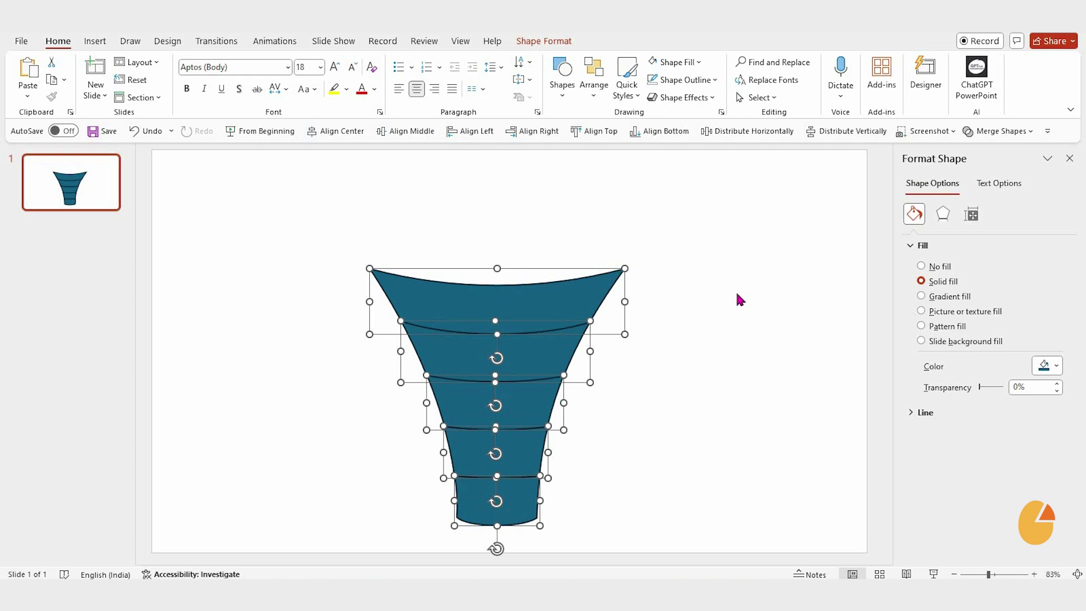
{"action": "left_click", "coordinate": [737, 298]}
Step: Draw an ellipse about 4.75" wide over the funnel's mouth, flatten it, and align its ends with the top corners
{"action": "left_click", "coordinate": [562, 79]}
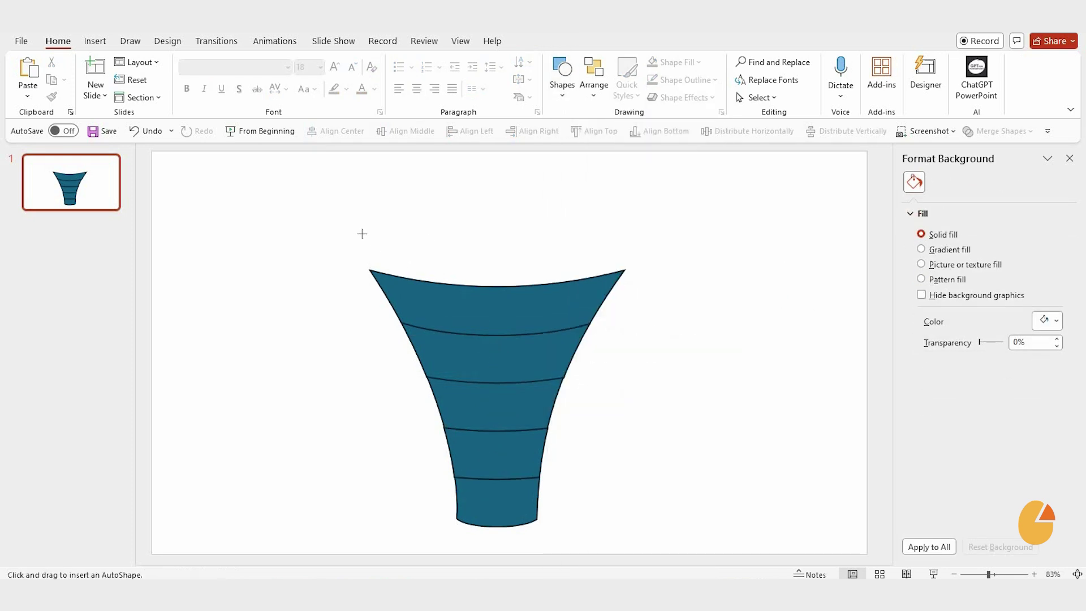
{"action": "left_click_drag", "start_coordinate": [360, 233], "coordinate": [624, 297]}
{"action": "left_click_drag", "start_coordinate": [361, 265], "coordinate": [369, 266]}
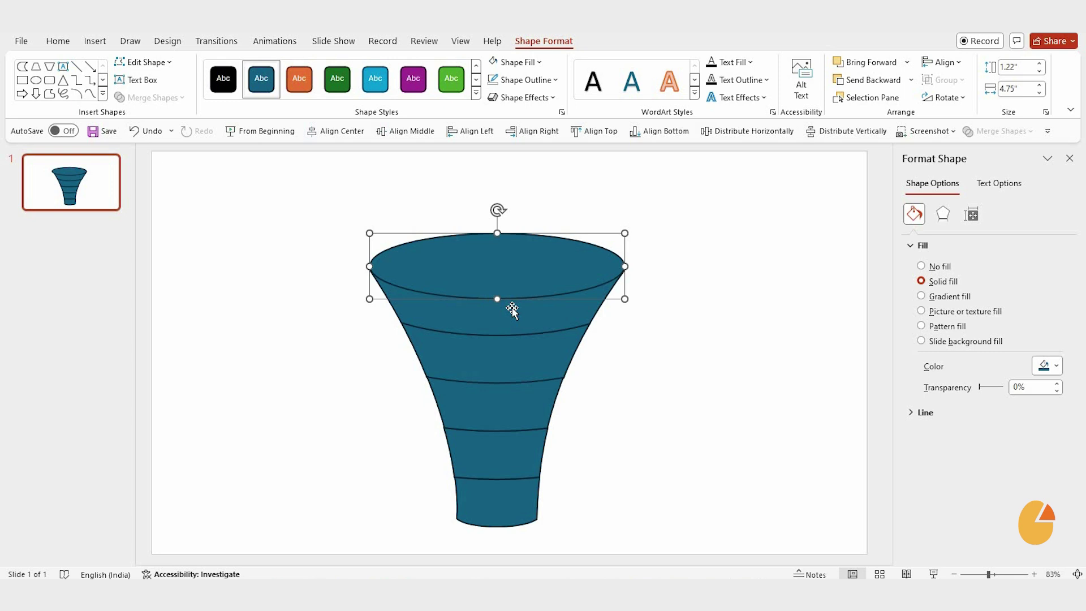
{"action": "left_click_drag", "start_coordinate": [497, 299], "coordinate": [499, 280]}
{"action": "mouse_move", "coordinate": [500, 263]}
{"action": "left_mouse_down"}
{"action": "mouse_move", "coordinate": [502, 276]}
{"action": "mouse_move", "coordinate": [493, 263]}
{"action": "left_mouse_up"}
{"action": "key", "text": "shift+Down"}
Step: Duplicate the rim ellipse, shrink the copy to a smaller flat ellipse, and centre it inside the rim
{"action": "key", "text": "ctrl+d"}
{"action": "left_click_drag", "start_coordinate": [625, 269], "coordinate": [571, 268]}
{"action": "left_click_drag", "start_coordinate": [370, 269], "coordinate": [413, 269]}
{"action": "left_click_drag", "start_coordinate": [492, 247], "coordinate": [492, 254]}
{"action": "left_click_drag", "start_coordinate": [572, 267], "coordinate": [572, 269]}
{"action": "left_click_drag", "start_coordinate": [492, 254], "coordinate": [492, 281]}
{"action": "left_click", "coordinate": [594, 230]}
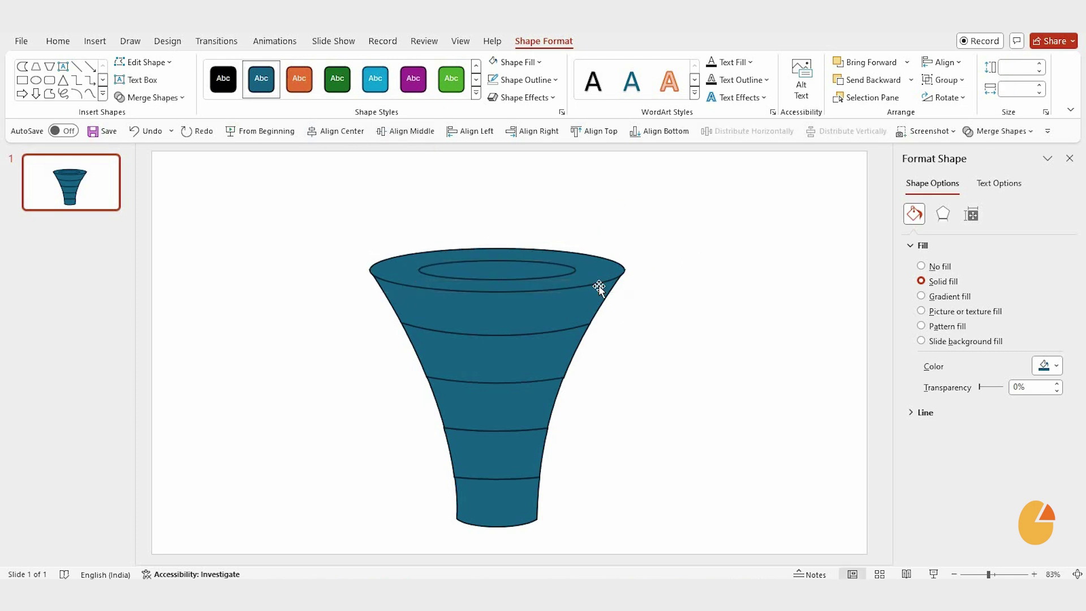
{"action": "left_click", "coordinate": [590, 278]}
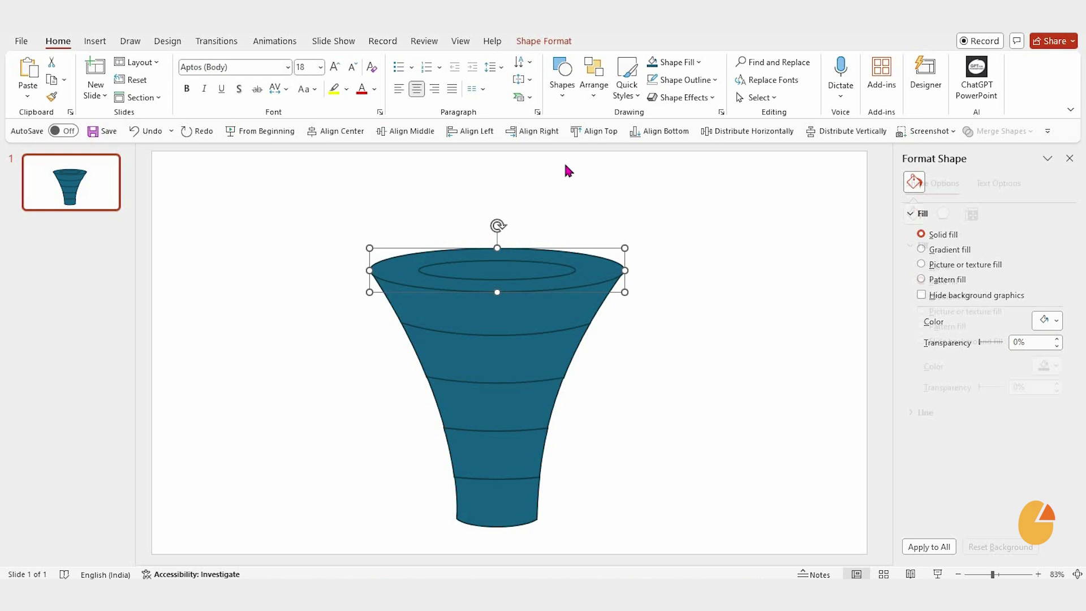
Step: Fill the rim ellipse with dark gold, the top funnel segment with gold, and the inner ellipse with near-black
{"action": "left_click", "coordinate": [534, 43]}
{"action": "left_click", "coordinate": [533, 63]}
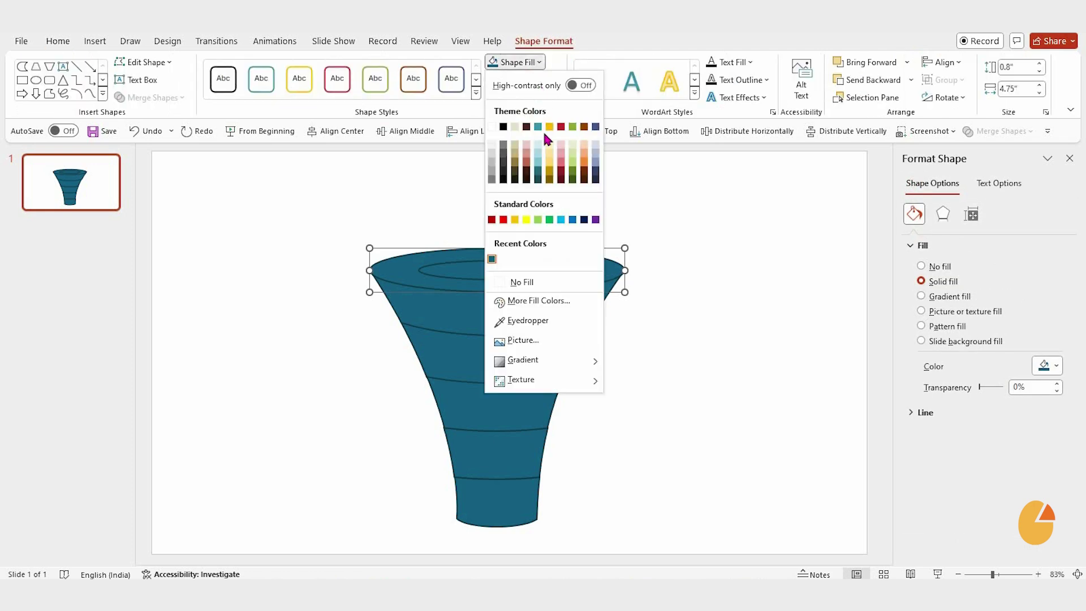
{"action": "left_click", "coordinate": [549, 127]}
{"action": "left_click", "coordinate": [509, 319]}
{"action": "left_click", "coordinate": [515, 62]}
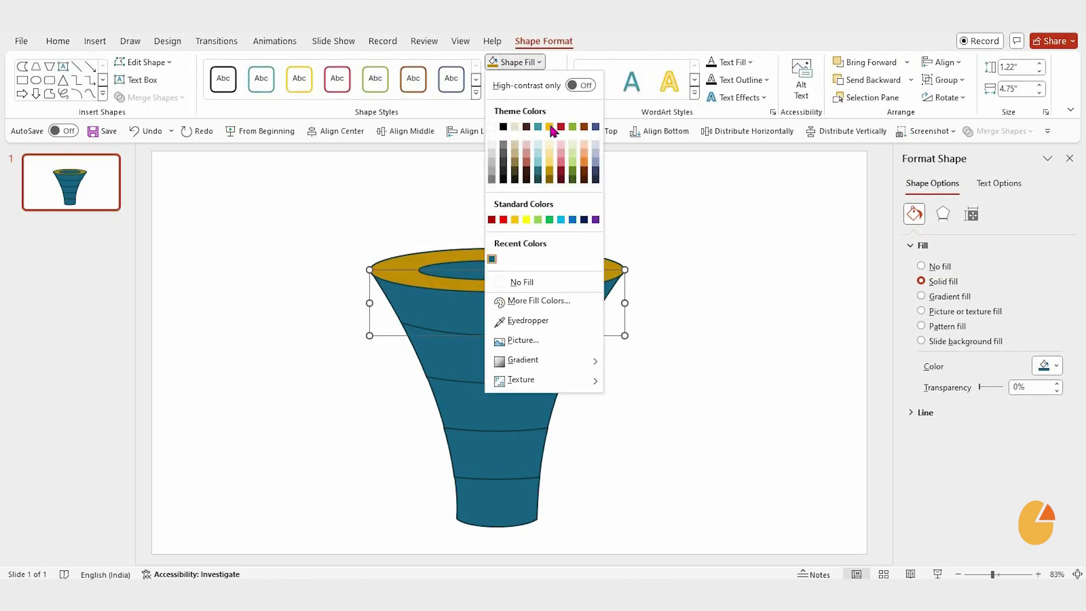
{"action": "left_click", "coordinate": [550, 126]}
{"action": "left_click", "coordinate": [523, 266]}
{"action": "left_click", "coordinate": [514, 62]}
{"action": "left_click", "coordinate": [509, 172]}
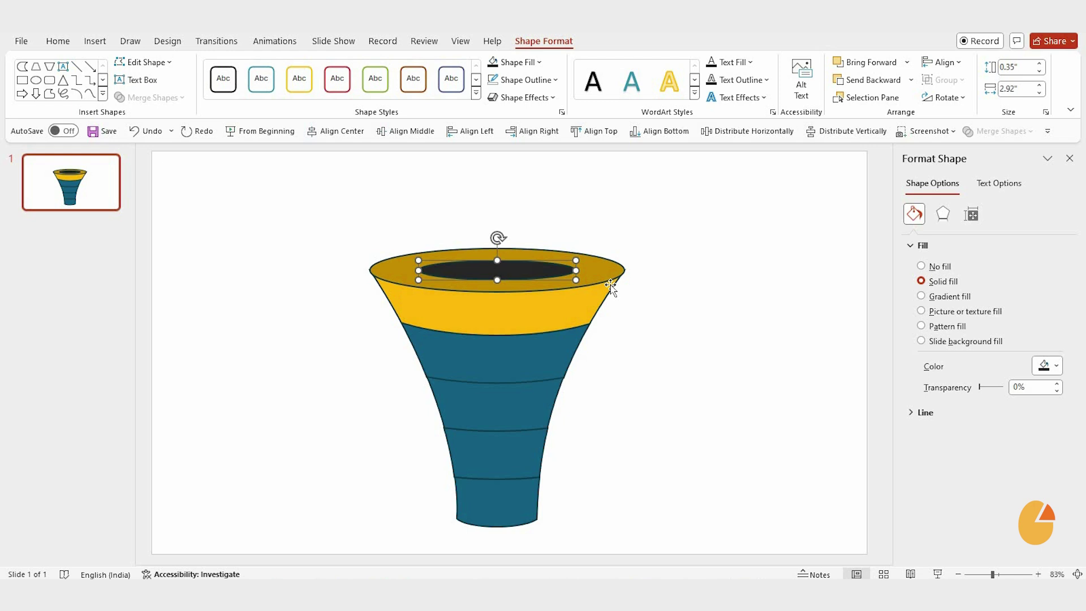
Step: Fill the second funnel segment with green and the third segment with teal
{"action": "left_click", "coordinate": [588, 305]}
{"action": "left_click", "coordinate": [543, 364]}
{"action": "left_click", "coordinate": [524, 64]}
{"action": "left_click", "coordinate": [573, 128]}
{"action": "left_click", "coordinate": [526, 401]}
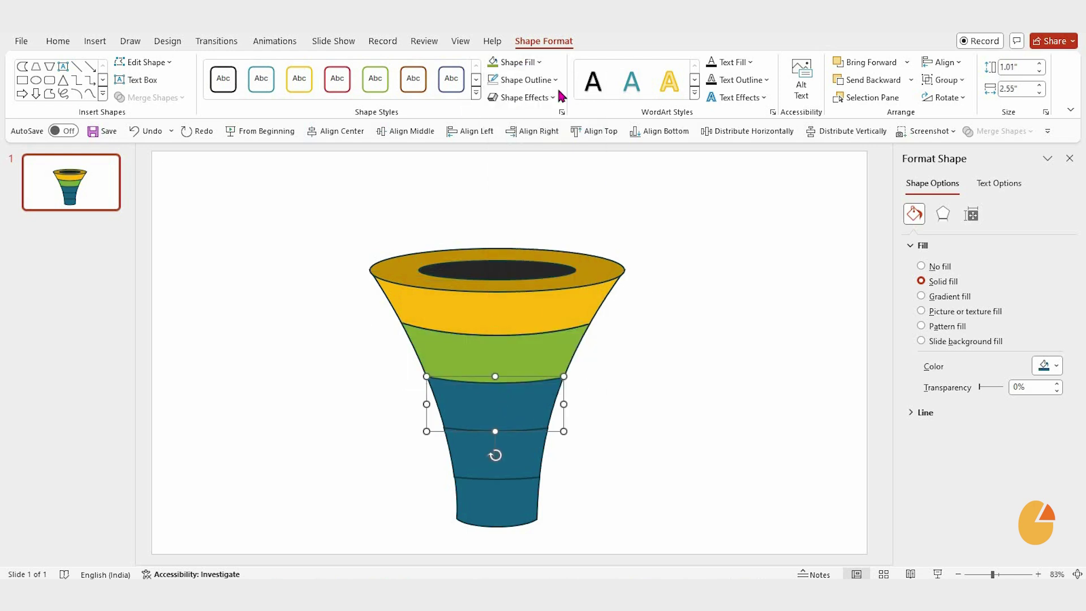
{"action": "left_click", "coordinate": [539, 63]}
{"action": "left_click", "coordinate": [540, 133]}
Step: Fill the fourth funnel segment with red and the bottom segment with indigo blue
{"action": "key", "text": "Tab"}
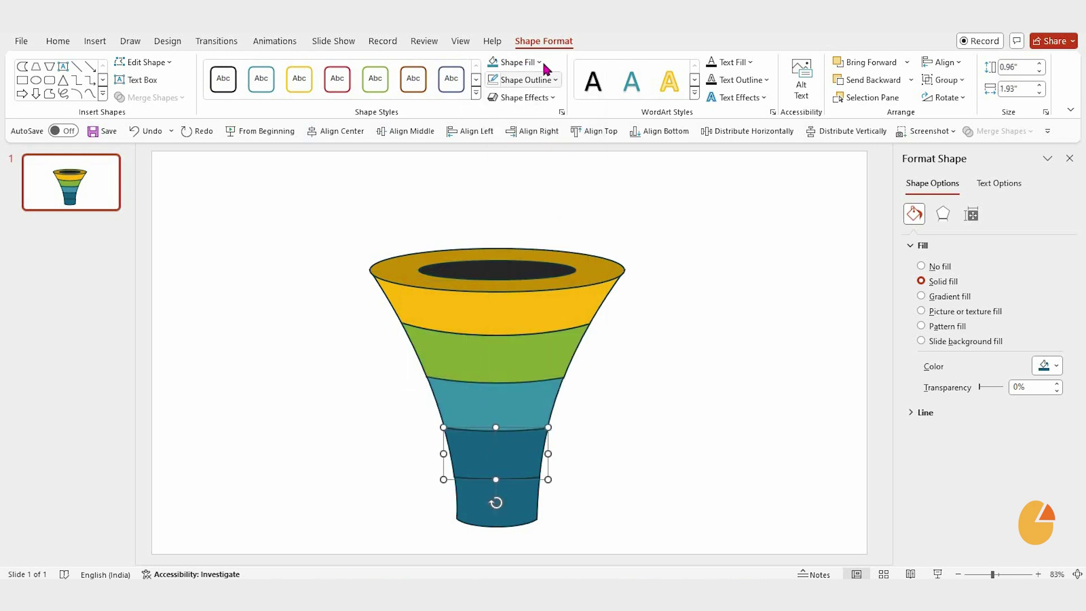
{"action": "left_click", "coordinate": [539, 63]}
{"action": "left_click", "coordinate": [561, 127]}
{"action": "left_click", "coordinate": [516, 499]}
{"action": "left_click", "coordinate": [537, 64]}
{"action": "left_click", "coordinate": [597, 128]}
{"action": "left_click", "coordinate": [656, 452]}
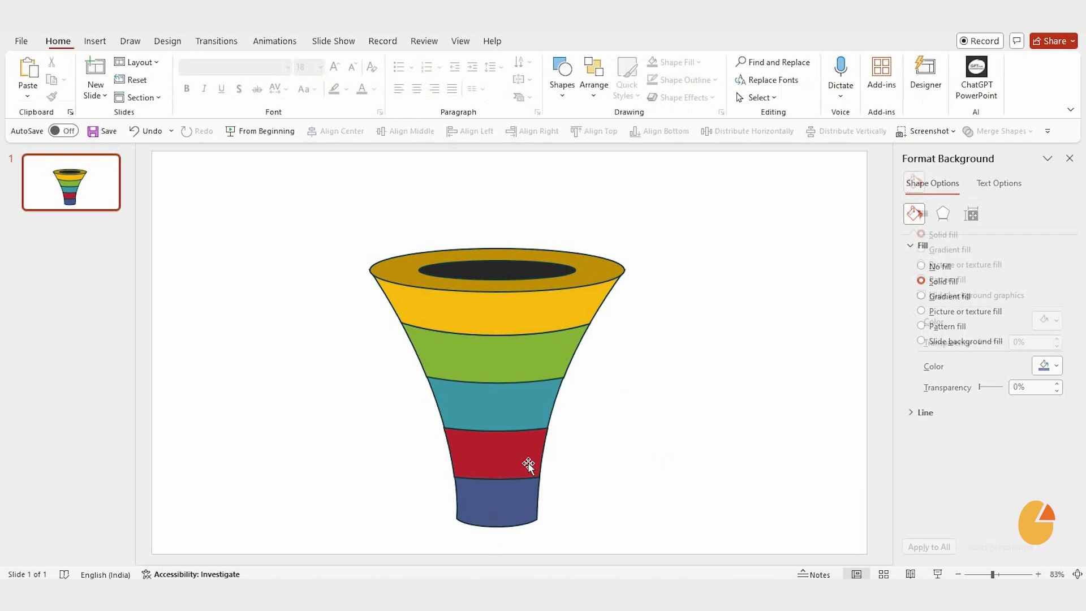
Step: Remove the outlines from all the funnel segments and both ellipses at once
{"action": "left_click_drag", "start_coordinate": [312, 201], "coordinate": [664, 553]}
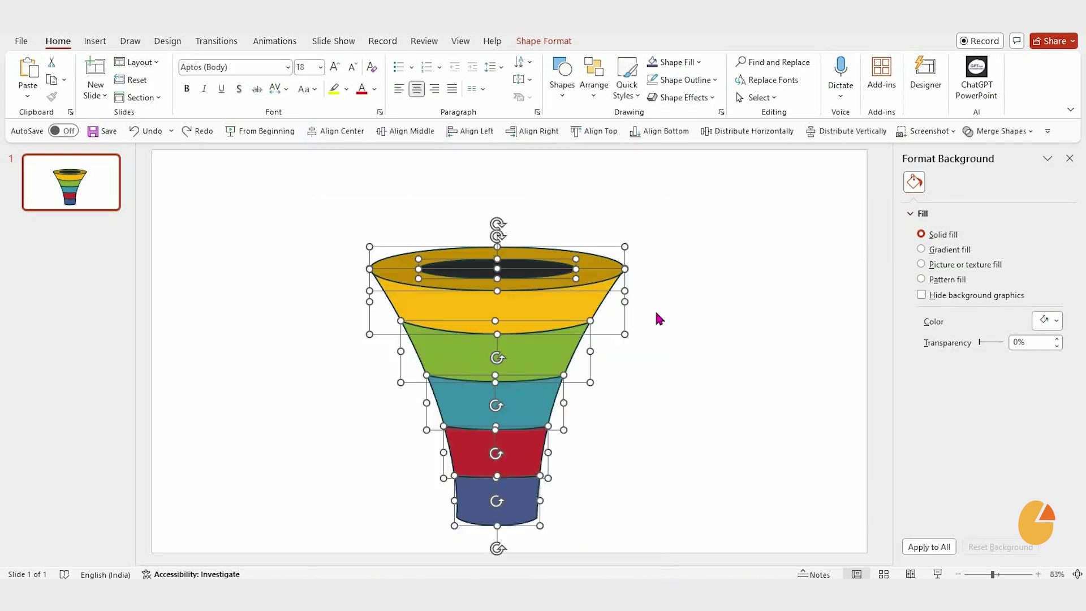
{"action": "left_click", "coordinate": [542, 40]}
{"action": "left_click", "coordinate": [526, 80]}
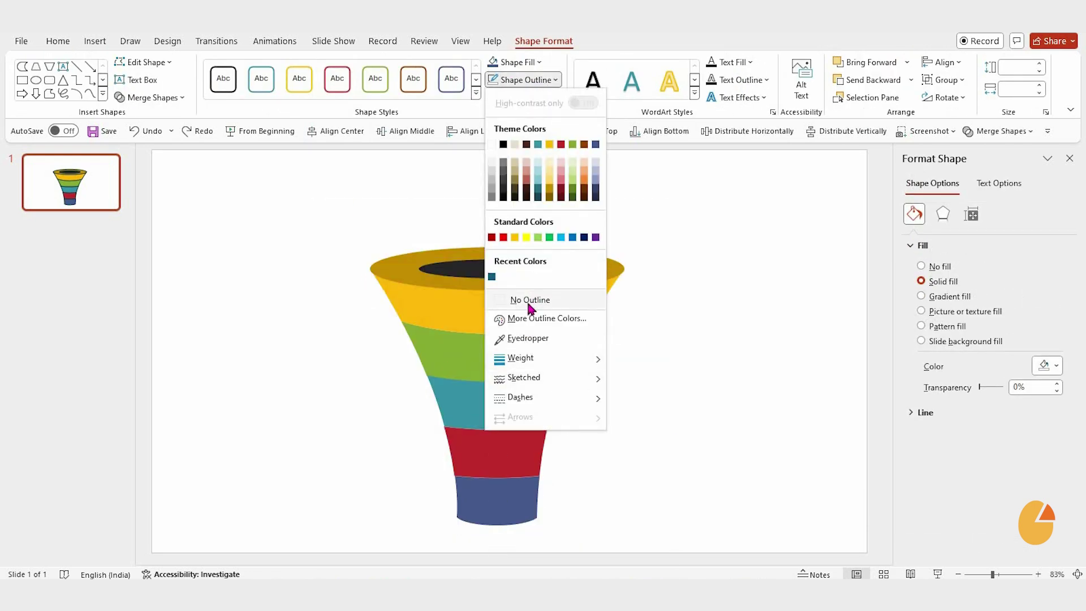
{"action": "left_click", "coordinate": [527, 300]}
{"action": "left_click", "coordinate": [611, 406]}
Step: Draw a narrow vertical rectangle about 4.34" tall and 0.26" wide over the funnel, from the rim's lower edge to the base
{"action": "scroll", "coordinate": [611, 406], "scroll_direction": "up", "scroll_amount": 2, "text": "ctrl"}
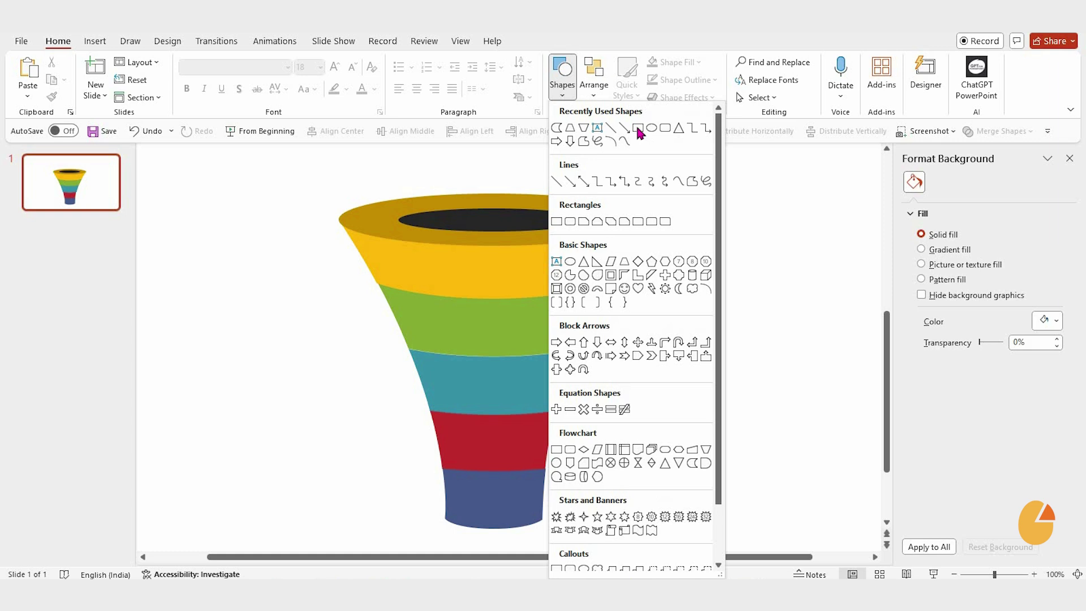
{"action": "left_click", "coordinate": [636, 129]}
{"action": "mouse_move", "coordinate": [508, 245]}
{"action": "left_mouse_down"}
{"action": "mouse_move", "coordinate": [511, 528]}
{"action": "mouse_move", "coordinate": [526, 529]}
{"action": "left_mouse_up"}
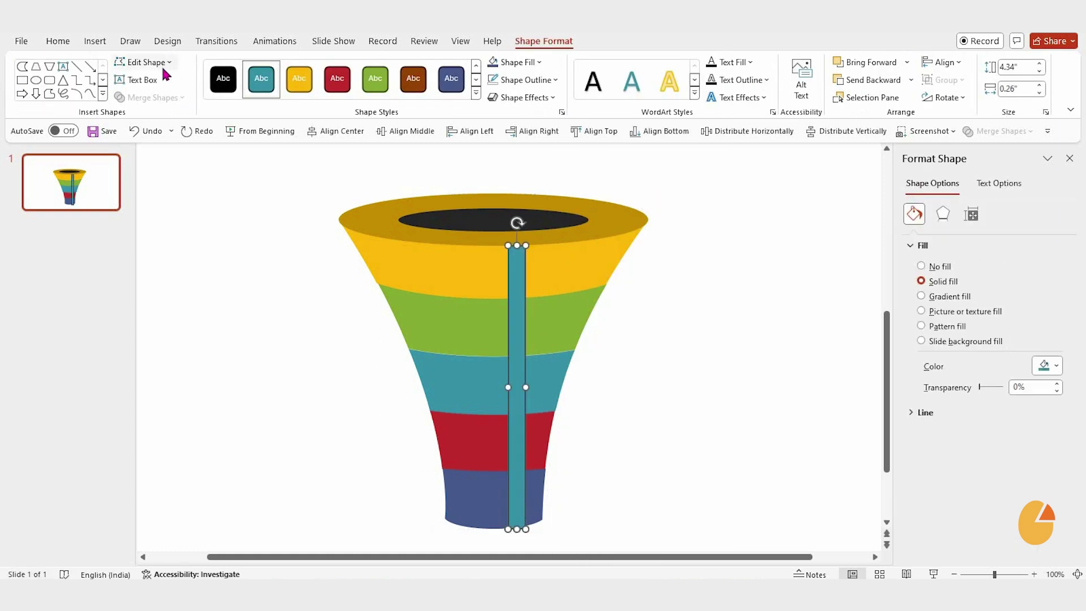
Step: Edit the rectangle's points to form a curved strip, wider at the rim and narrow at the base, following the funnel's right-hand contour
{"action": "left_click", "coordinate": [148, 63]}
{"action": "left_click", "coordinate": [151, 99]}
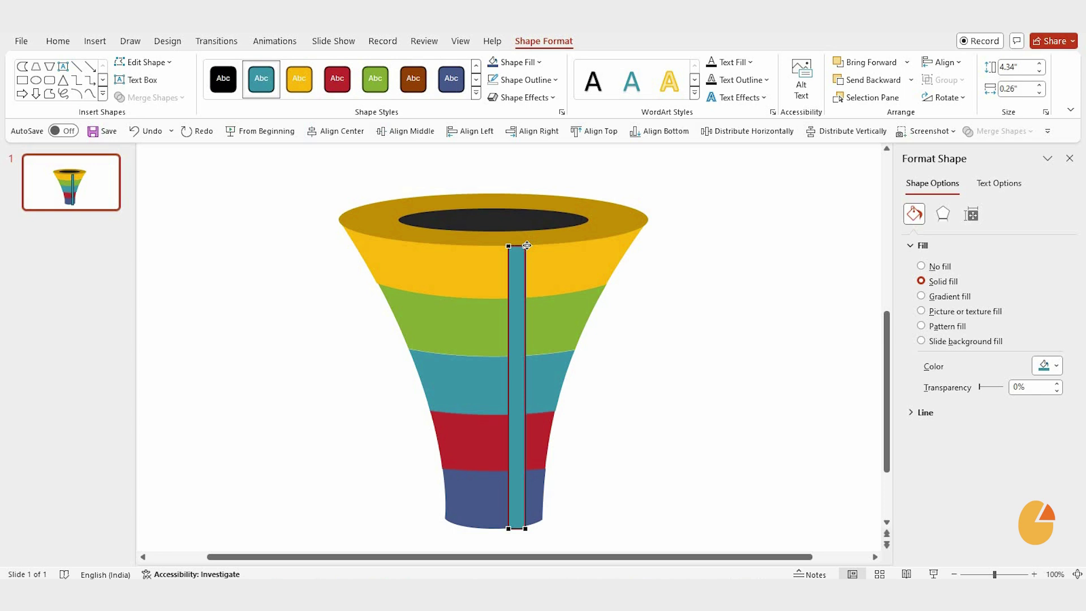
{"action": "left_click_drag", "start_coordinate": [586, 241], "coordinate": [594, 240]}
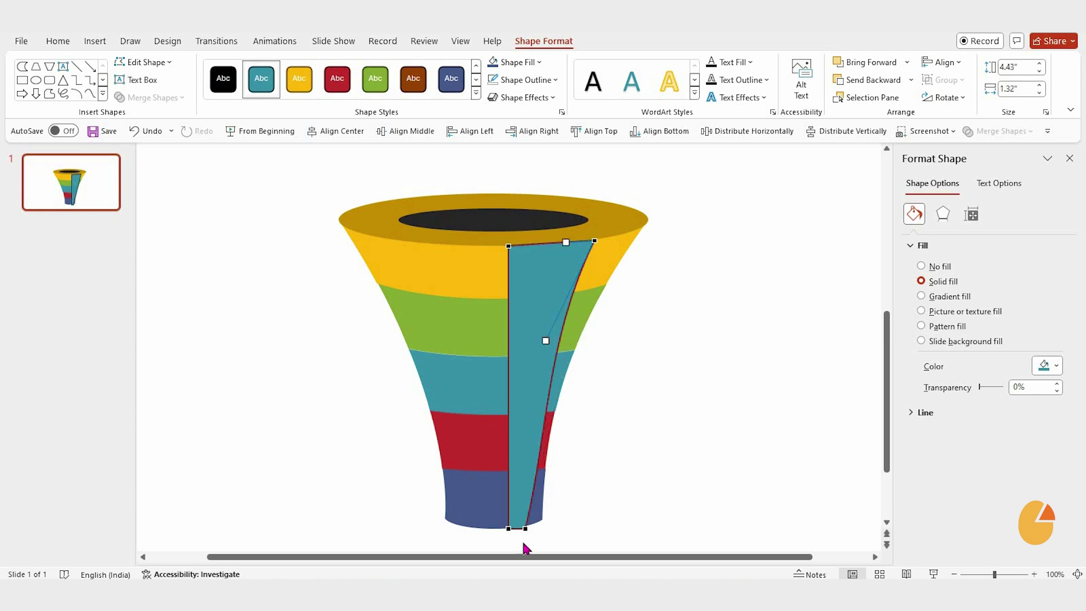
{"action": "left_click_drag", "start_coordinate": [508, 247], "coordinate": [562, 246]}
{"action": "left_click_drag", "start_coordinate": [508, 528], "coordinate": [517, 527]}
{"action": "left_click_drag", "start_coordinate": [530, 436], "coordinate": [523, 433]}
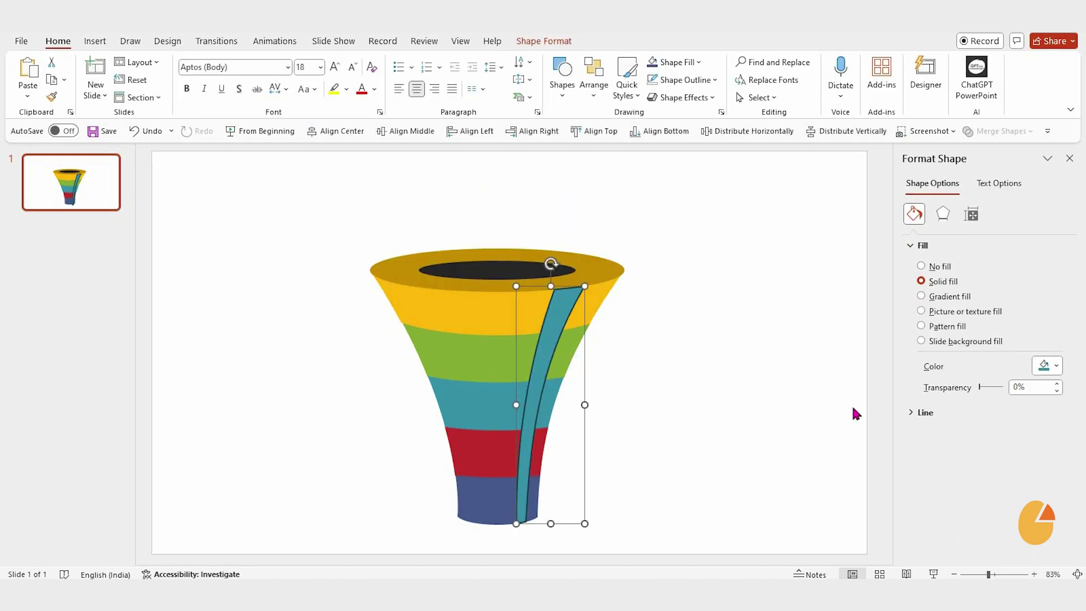
Step: Format the curved strip as a highlight with no line and a white fill at 70% transparency
{"action": "left_click", "coordinate": [911, 413]}
{"action": "left_click", "coordinate": [920, 432]}
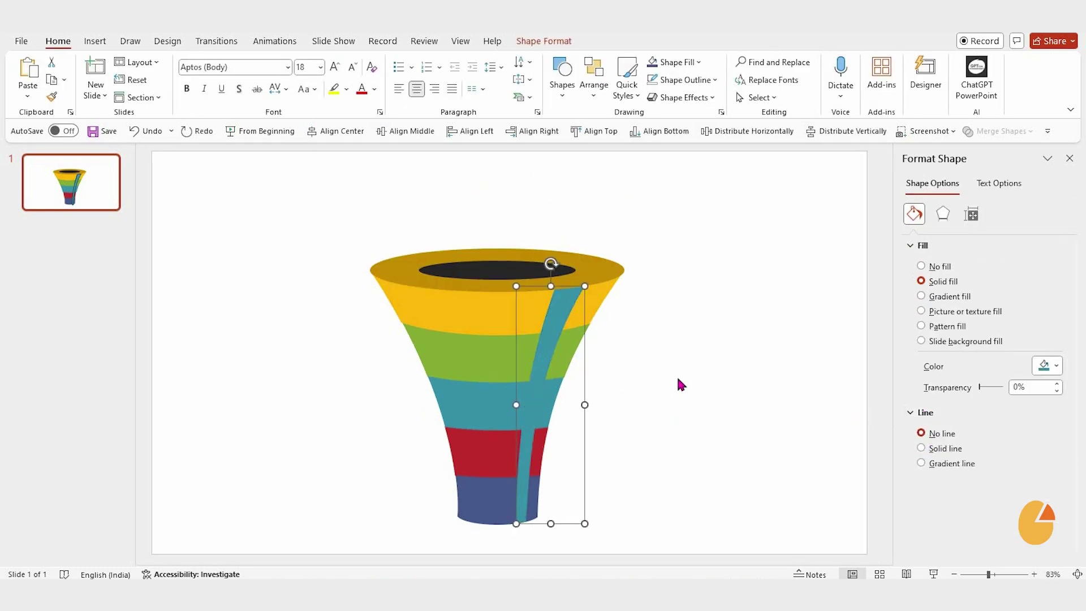
{"action": "left_click", "coordinate": [1043, 366]}
{"action": "left_click", "coordinate": [972, 180]}
{"action": "left_click_drag", "start_coordinate": [1032, 385], "coordinate": [970, 378]}
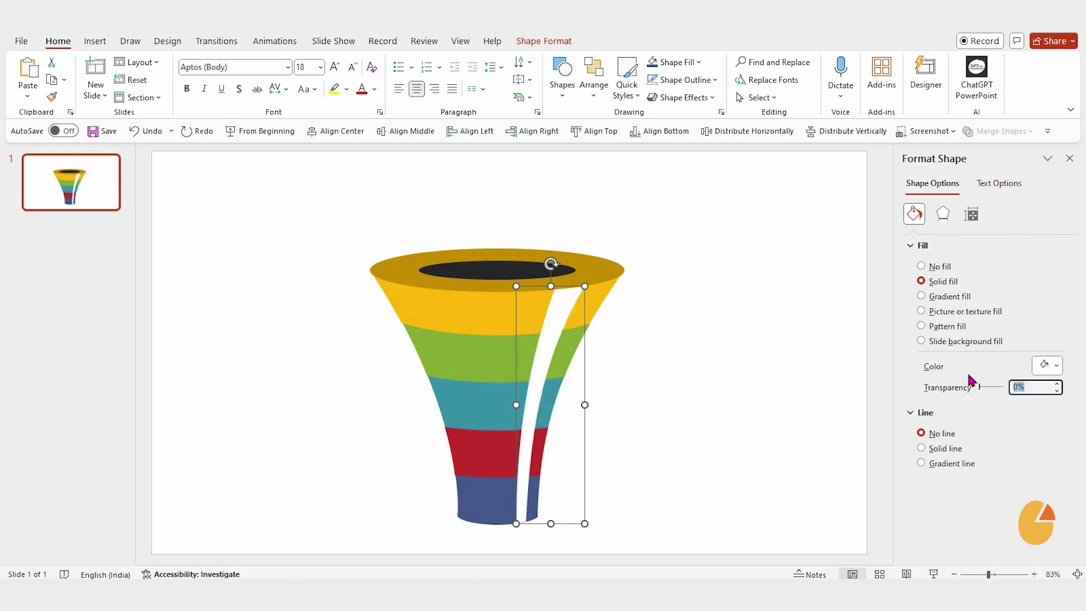
{"action": "type", "text": "70"}
{"action": "key", "text": "Return"}
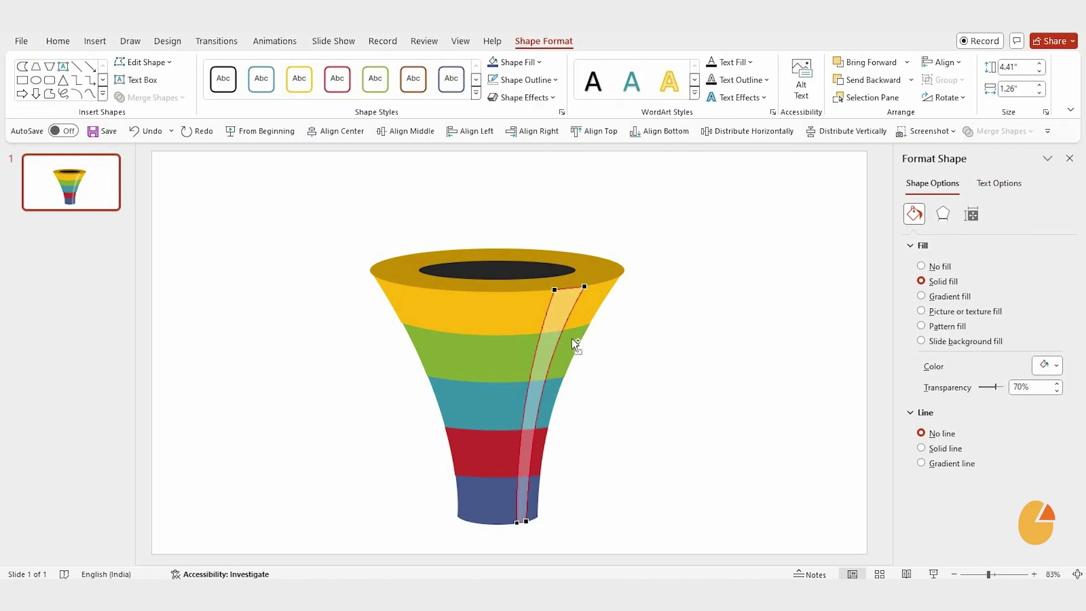
{"action": "scroll", "coordinate": [568, 334], "scroll_direction": "up", "scroll_amount": 3}
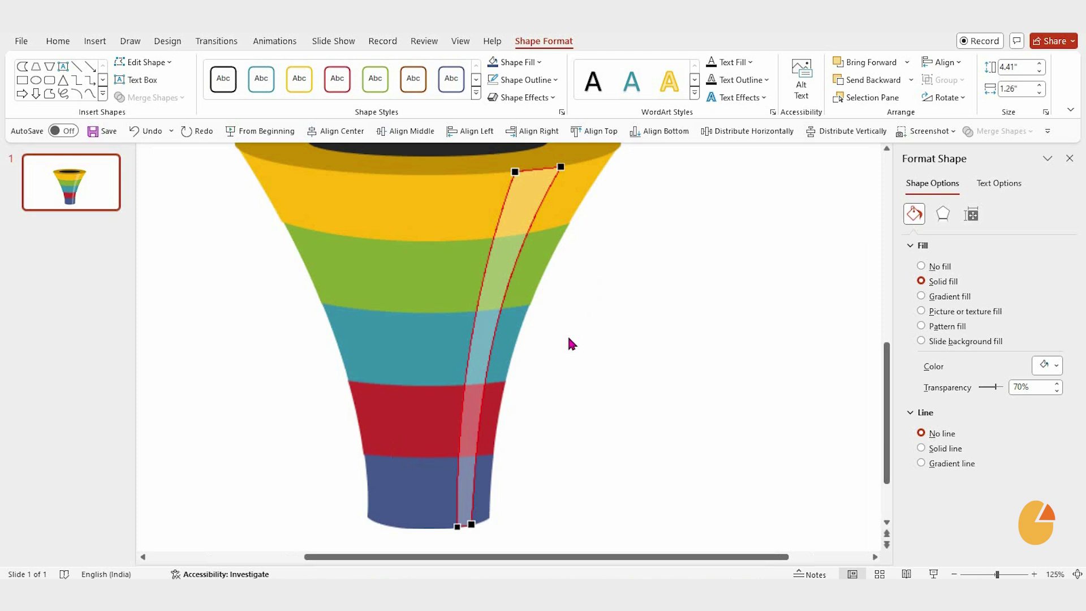
{"action": "scroll", "coordinate": [568, 335], "scroll_direction": "down", "scroll_amount": 3}
{"action": "key", "text": "Escape"}
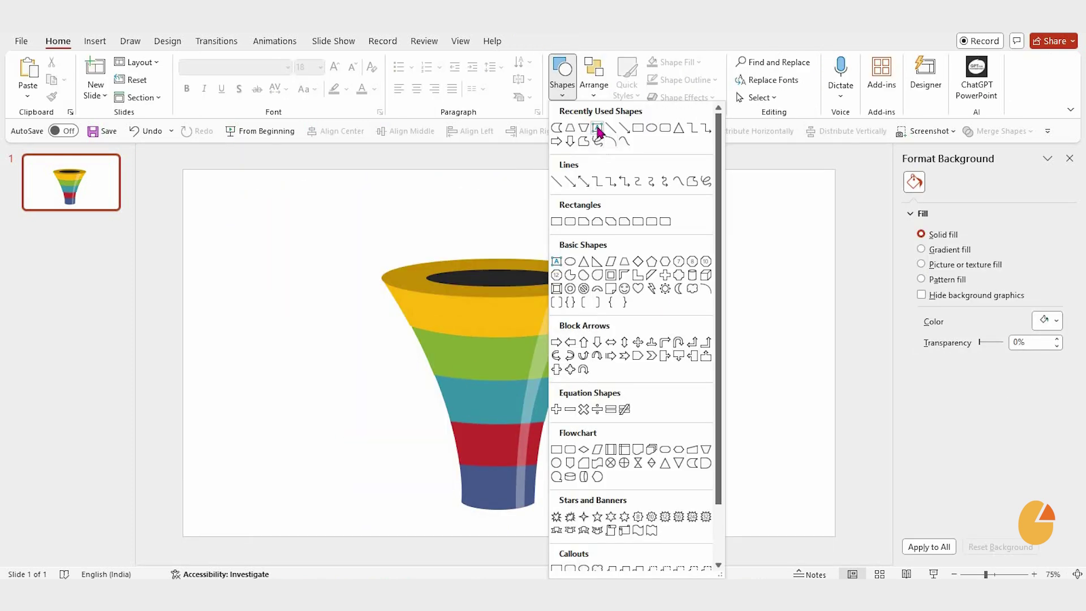
Step: Add a text box on the gold segment reading 01 in bold Georgia Pro Cond
{"action": "left_click", "coordinate": [582, 132]}
{"action": "left_click_drag", "start_coordinate": [467, 307], "coordinate": [513, 327]}
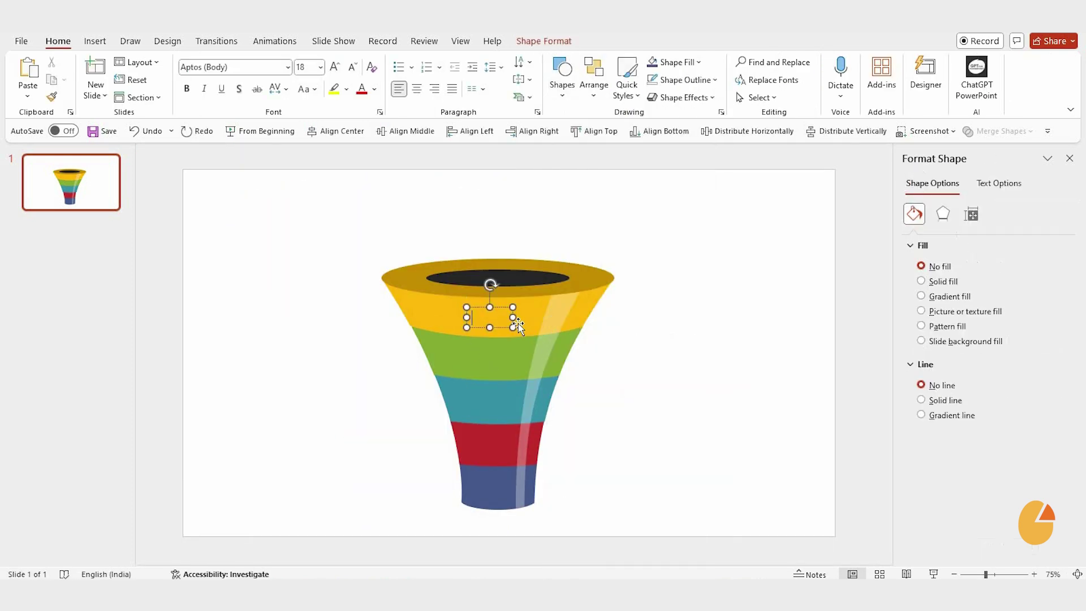
{"action": "left_click", "coordinate": [213, 67]}
{"action": "type", "text": "Georgia Pro Cond"}
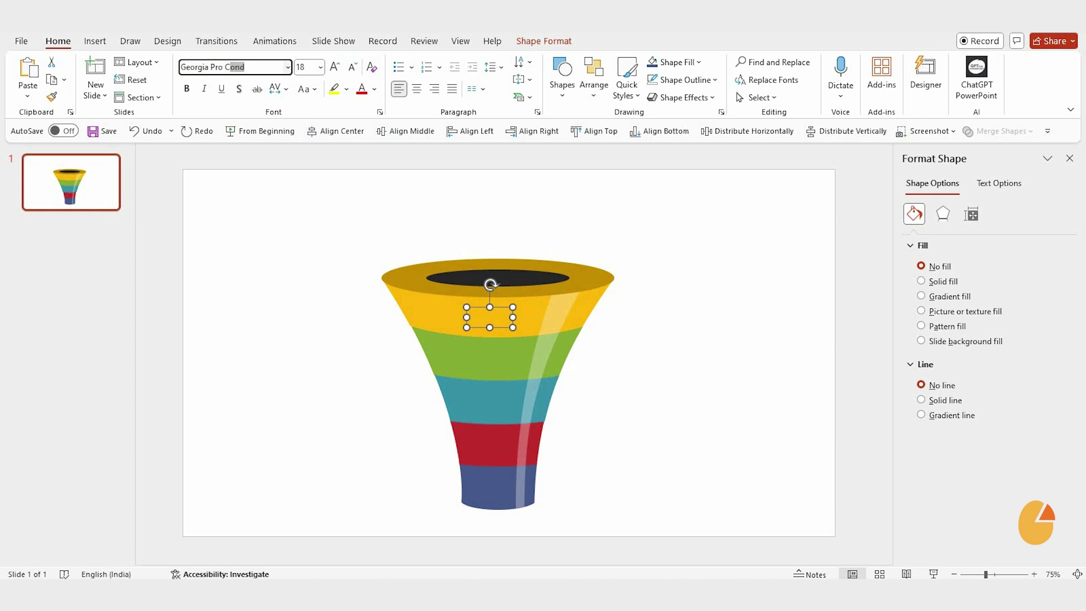
{"action": "key", "text": "Return"}
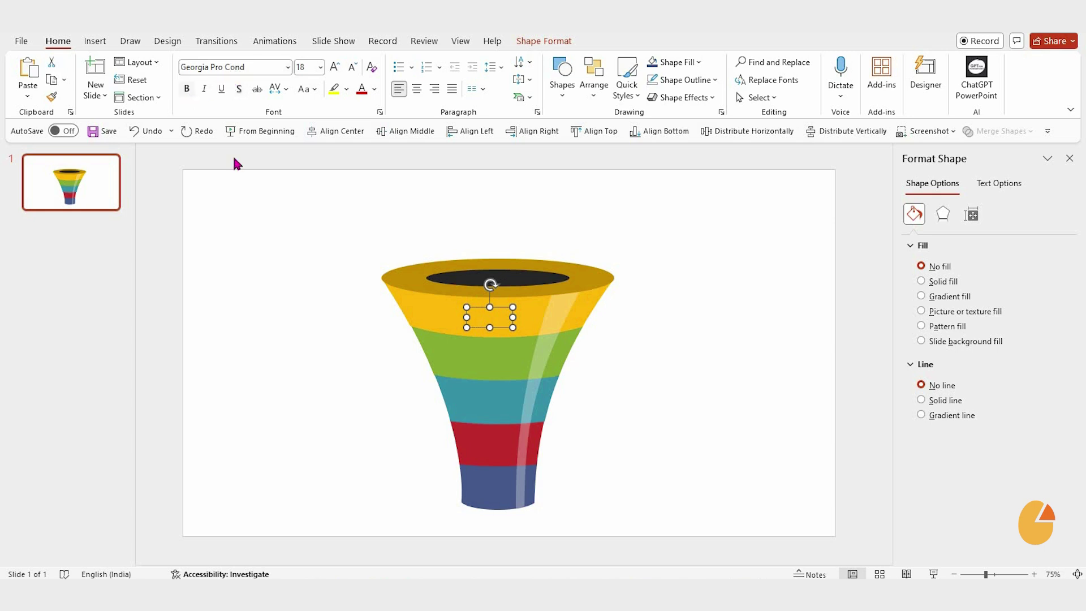
{"action": "key", "text": "ctrl+b"}
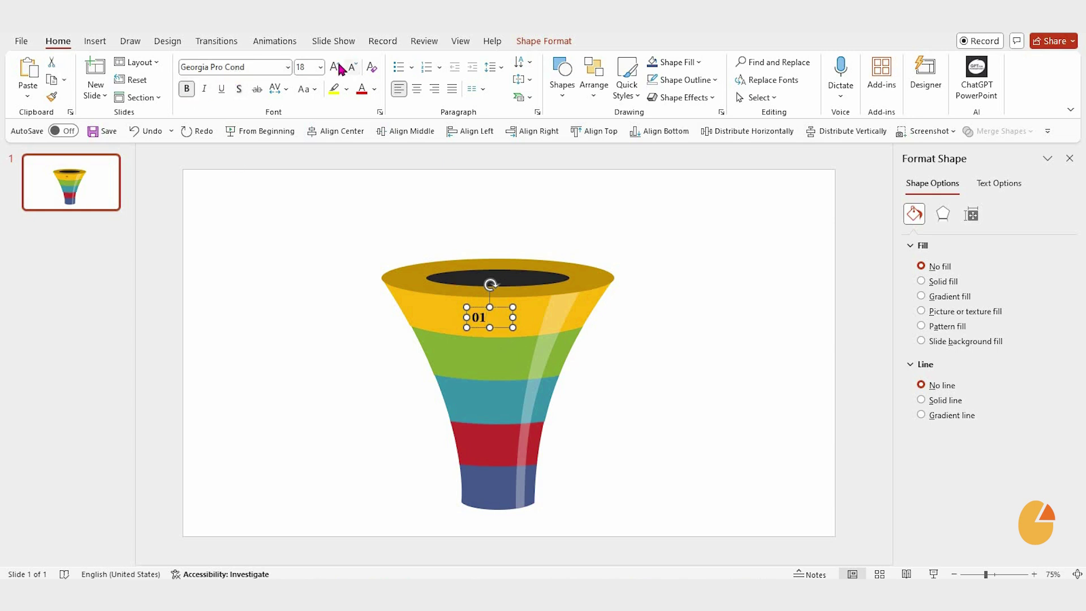
Step: Set the 01 label's text to white and its font size to 28
{"action": "left_click", "coordinate": [338, 67]}
{"action": "left_click", "coordinate": [375, 89]}
{"action": "left_click", "coordinate": [362, 157]}
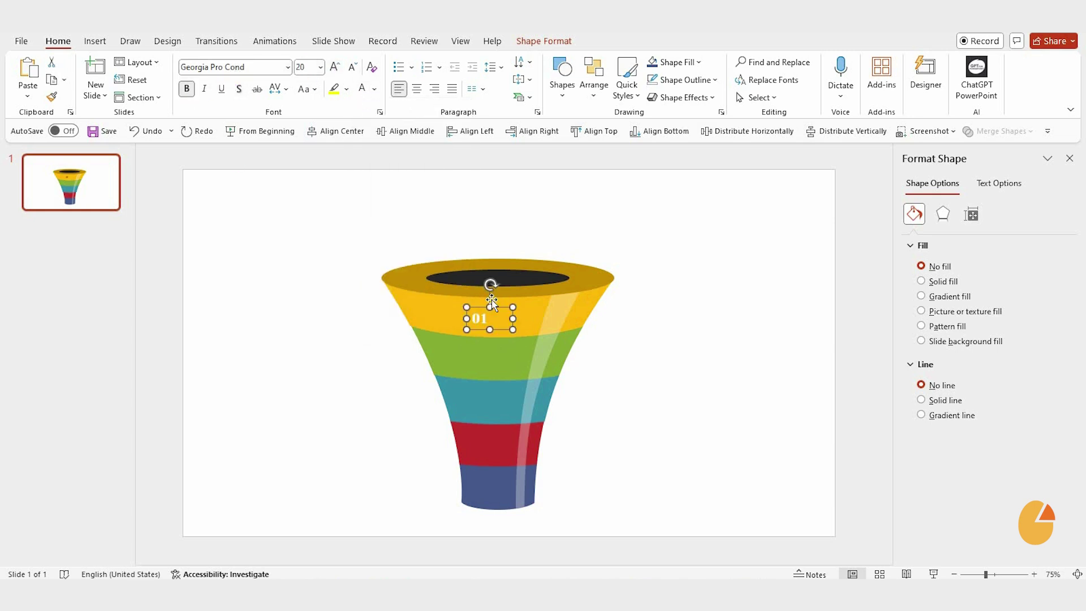
{"action": "left_click", "coordinate": [334, 67]}
{"action": "left_click", "coordinate": [334, 67]}
Step: Duplicate the 01 label four times and place one copy centred on each of the four lower segments
{"action": "key", "text": "ctrl+d"}
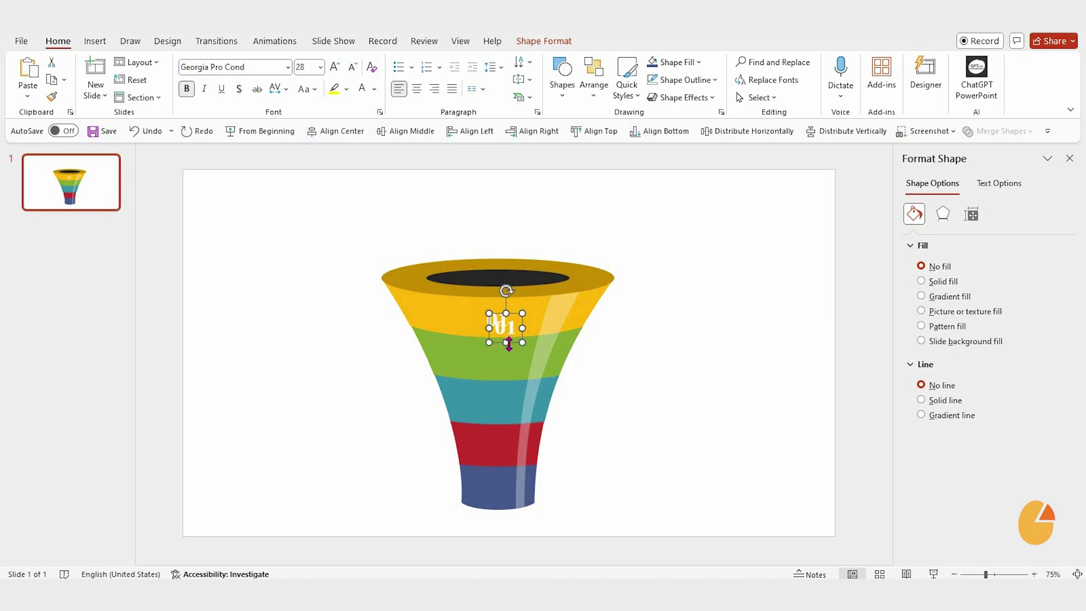
{"action": "left_click_drag", "start_coordinate": [508, 343], "coordinate": [502, 373]}
{"action": "key", "text": "ctrl+d"}
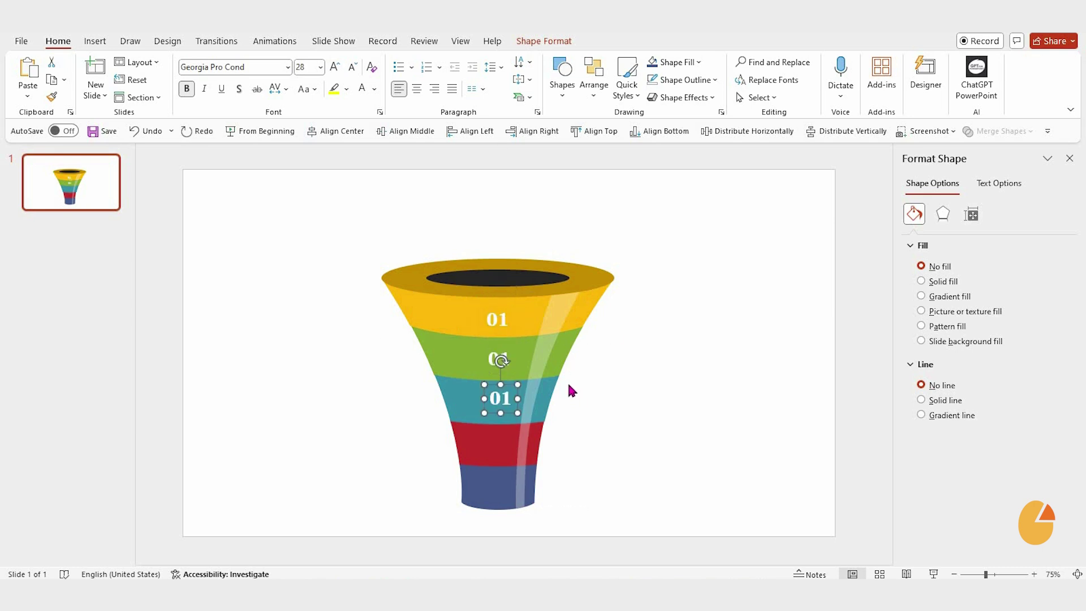
{"action": "key", "text": "ctrl+d"}
{"action": "key", "text": "ctrl+d"}
{"action": "left_click_drag", "start_coordinate": [503, 490], "coordinate": [504, 502]}
{"action": "left_click_drag", "start_coordinate": [507, 451], "coordinate": [503, 458]}
{"action": "left_click_drag", "start_coordinate": [507, 414], "coordinate": [504, 420]}
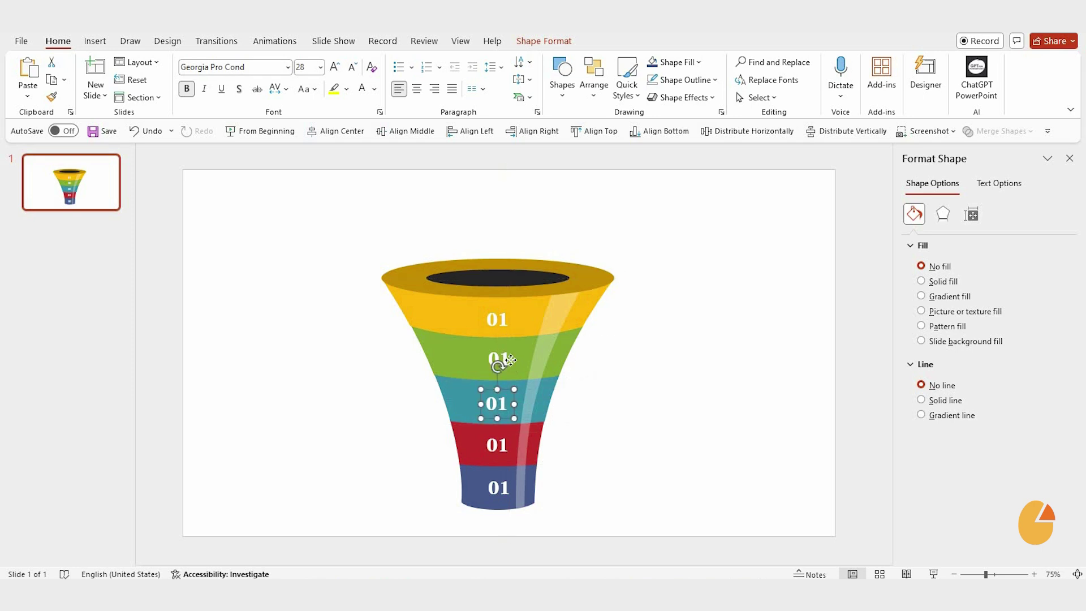
Step: Renumber the four copied labels 02, 03, 04 and 05 from the green segment down to the bottom one
{"action": "left_click_drag", "start_coordinate": [502, 365], "coordinate": [506, 368]}
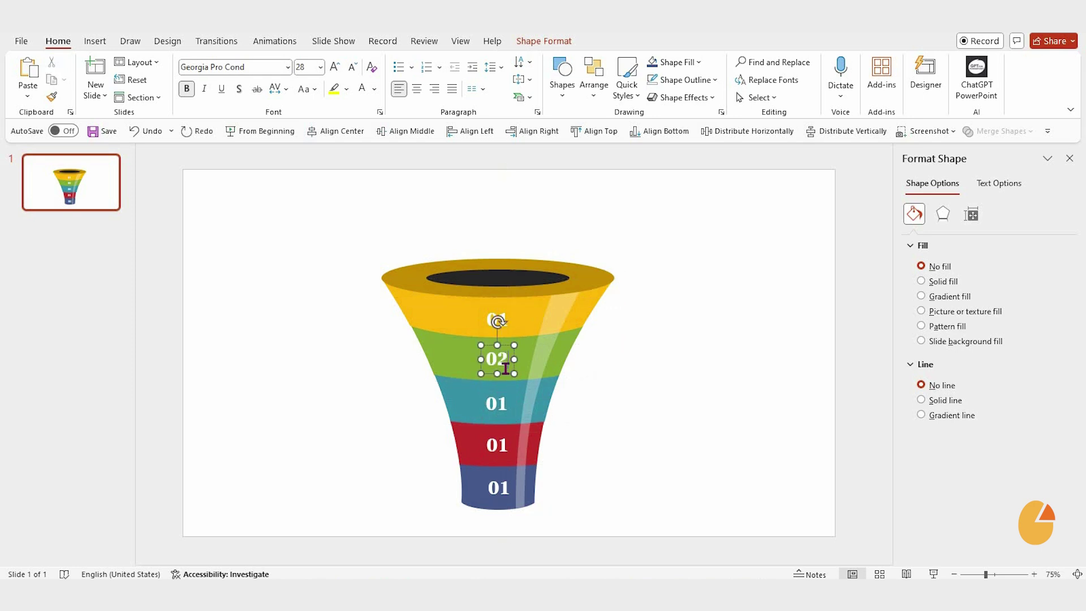
{"action": "left_click", "coordinate": [512, 411]}
{"action": "left_click", "coordinate": [504, 452]}
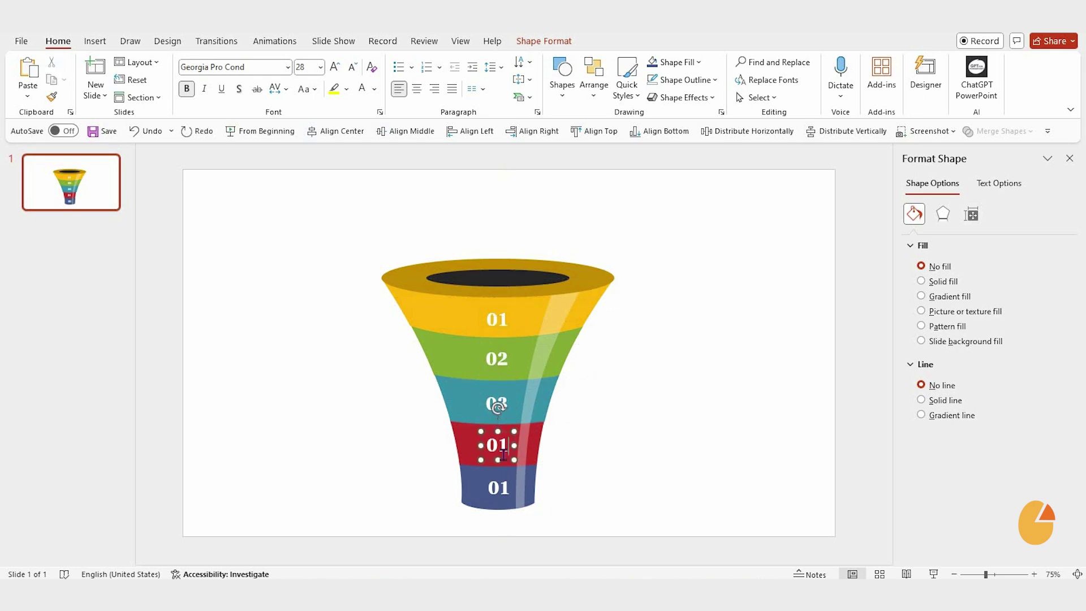
{"action": "left_click", "coordinate": [505, 486]}
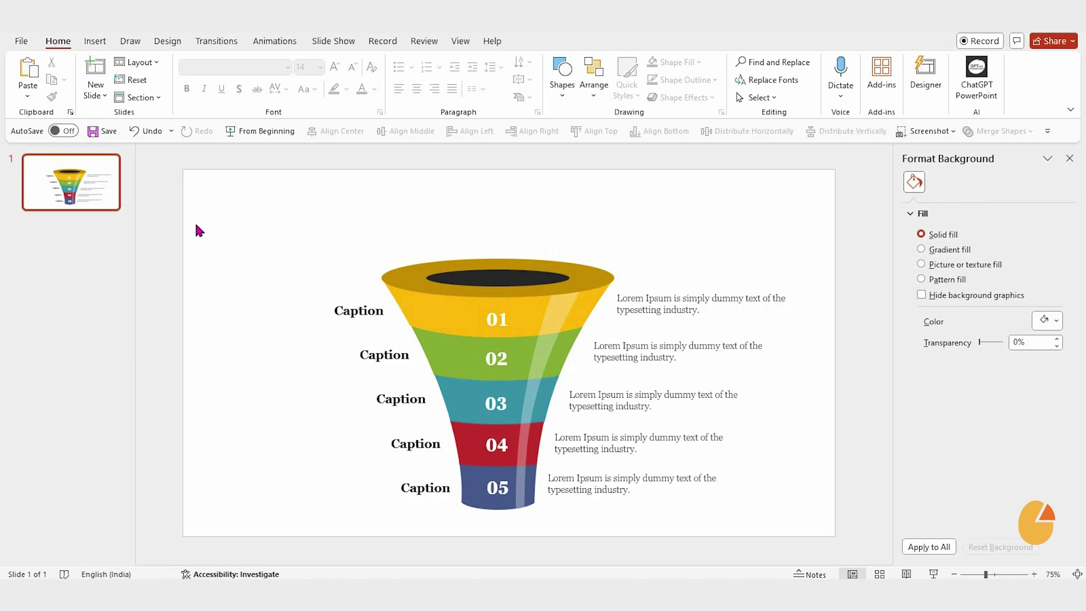
Step: Group the funnel with its captions and descriptions, and centre the group horizontally and vertically on the slide
{"action": "left_click_drag", "start_coordinate": [198, 229], "coordinate": [816, 535]}
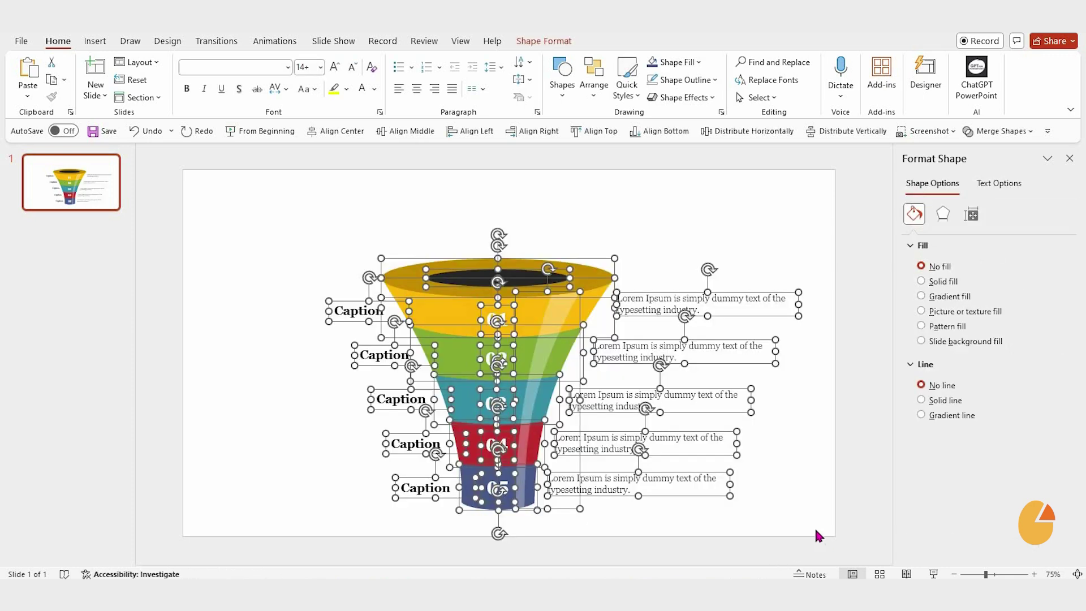
{"action": "key", "text": "ctrl+g"}
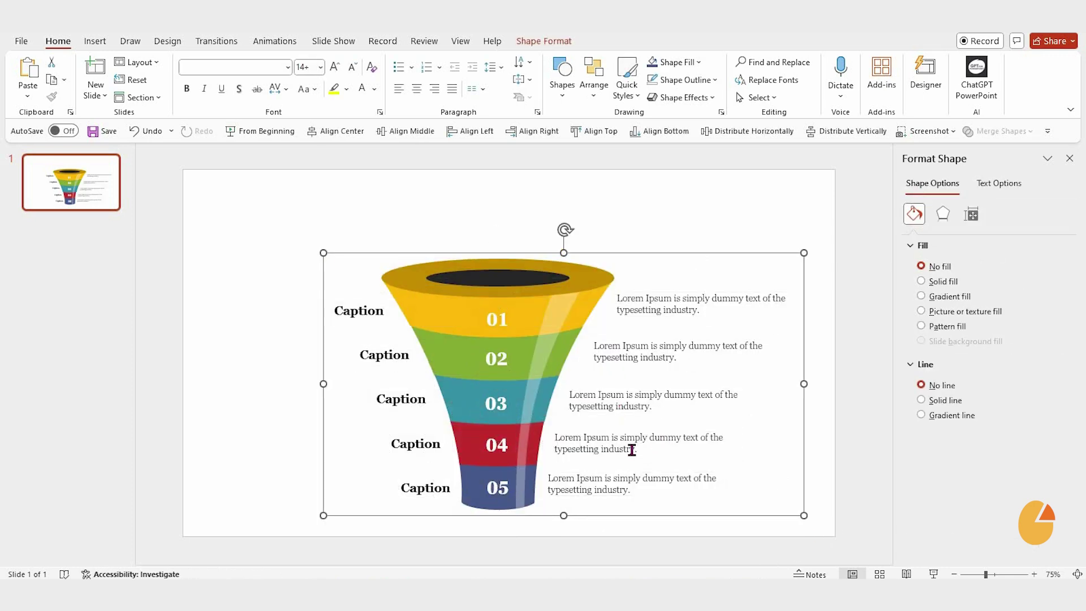
{"action": "left_click", "coordinate": [342, 131]}
{"action": "left_click", "coordinate": [415, 134]}
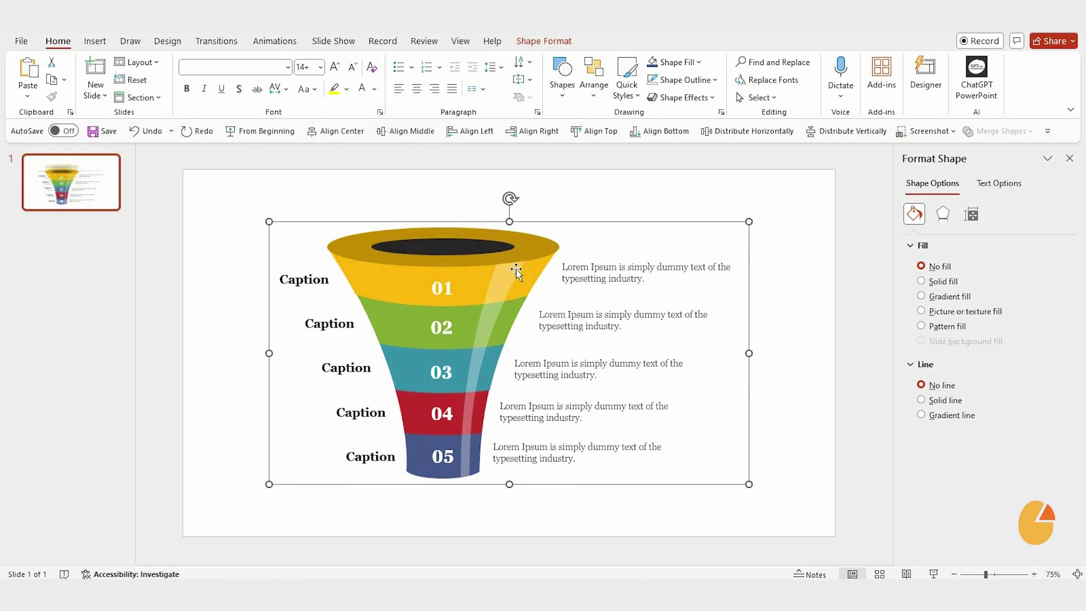